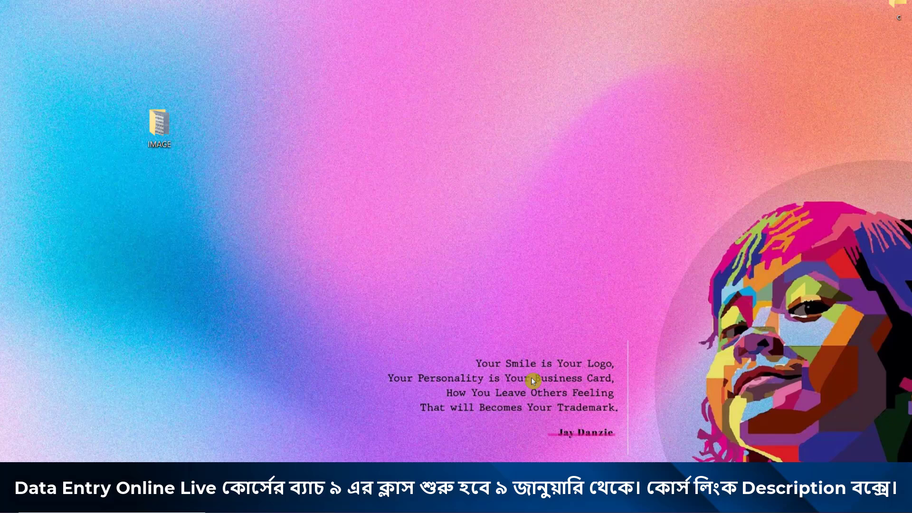
Open the IMAGE folder on the desktop to show its six scanned page images
double_click(158, 124)
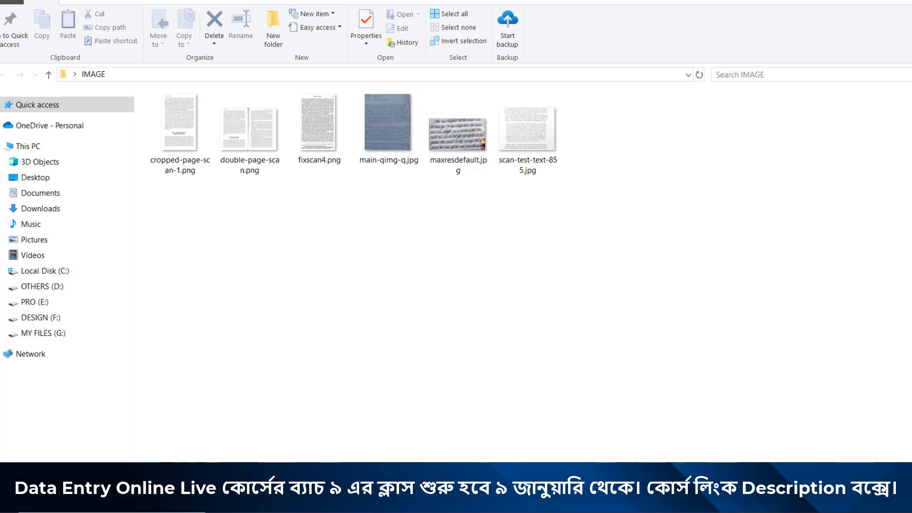
Launch Chrome and search Google for 'image to word' converters like Zamzar and Online2PDF
key("super+d")
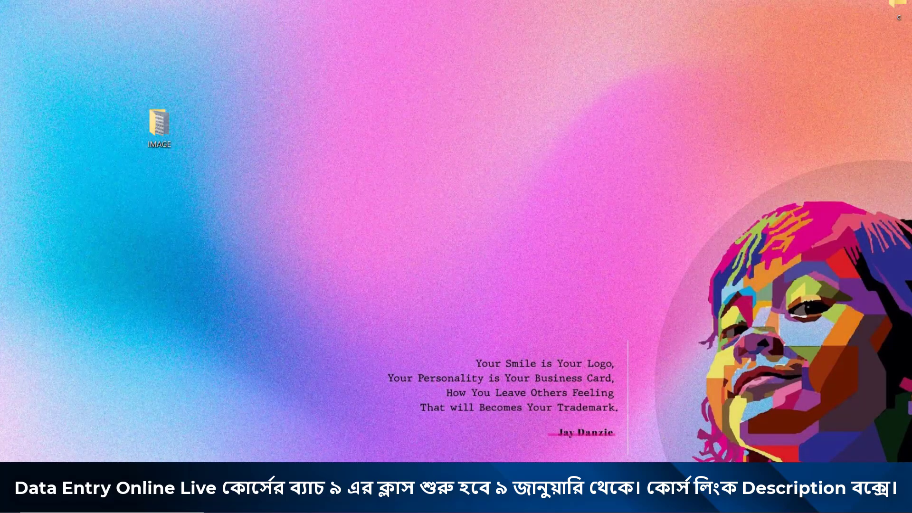
key("super")
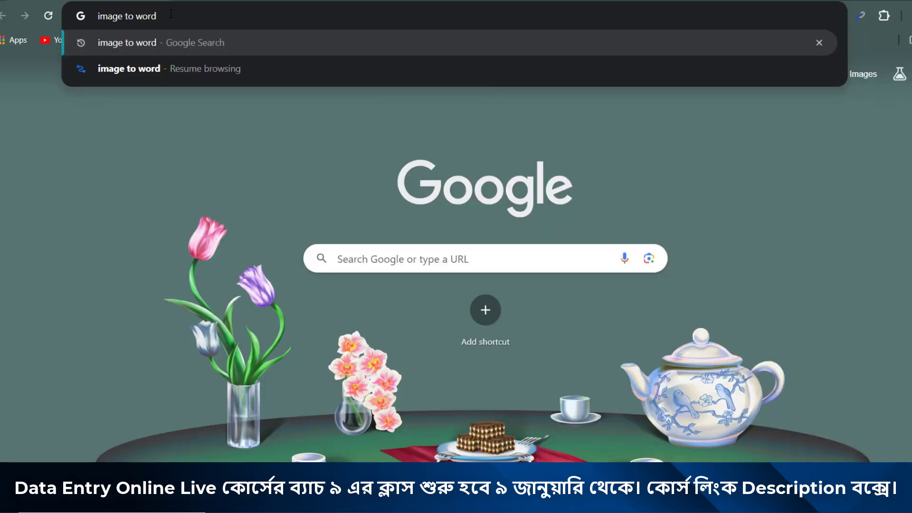
key("Return")
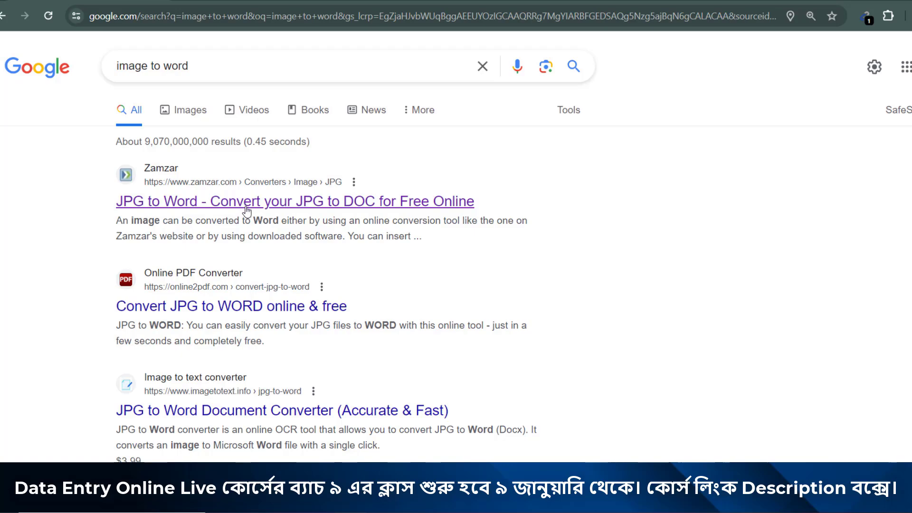
scroll(246, 209, "down", 5)
scroll(247, 214, "down", 5)
scroll(245, 213, "up", 10)
Upload double-page-scan.png to Zamzar's JPG to DOC converter and download double-page-scan.doc
left_click(239, 204)
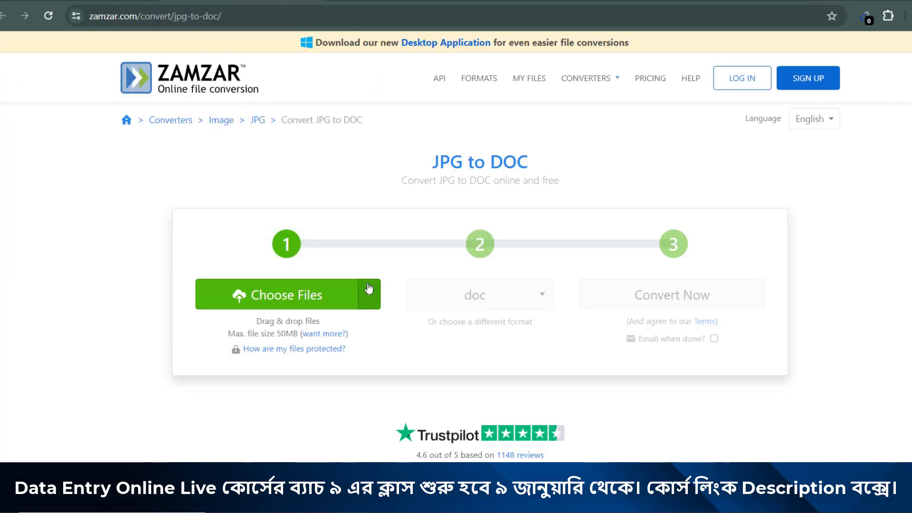
scroll(465, 289, "down", 1)
scroll(464, 292, "up", 1)
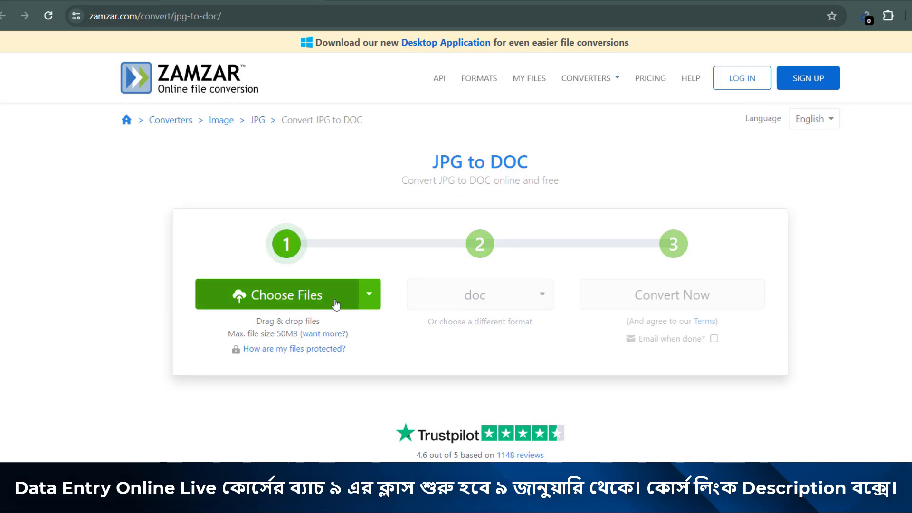
left_click(306, 301)
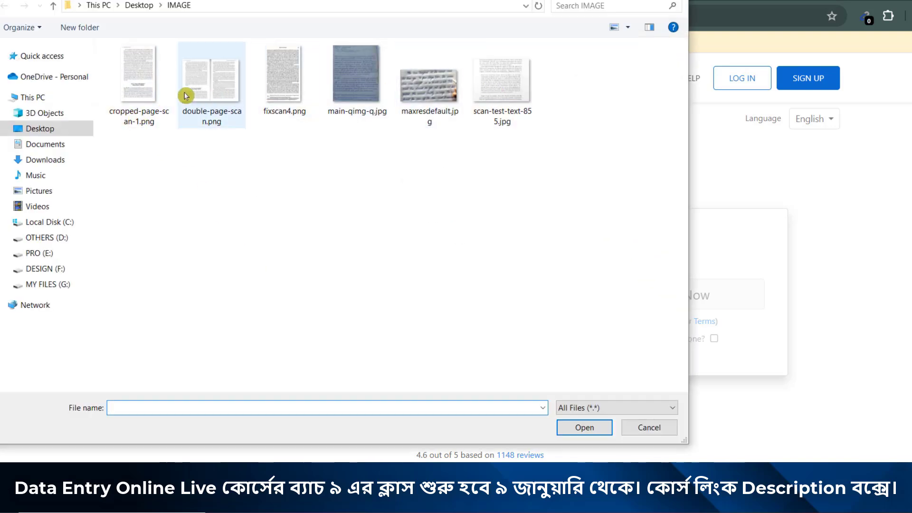
left_click(203, 98)
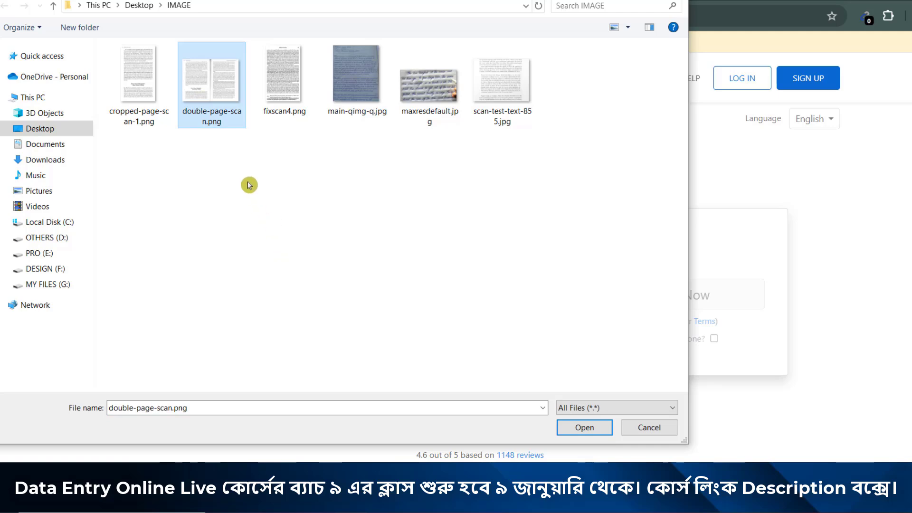
mouse_move(212, 79)
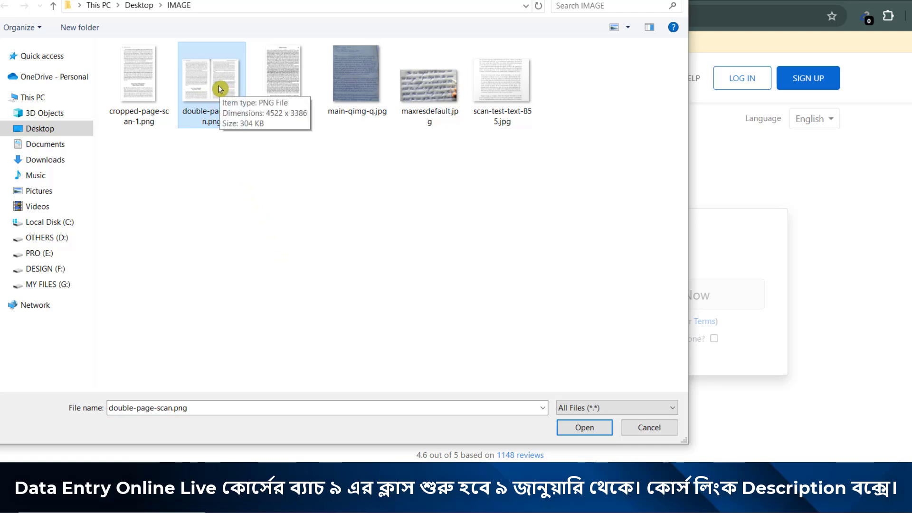
left_click(588, 428)
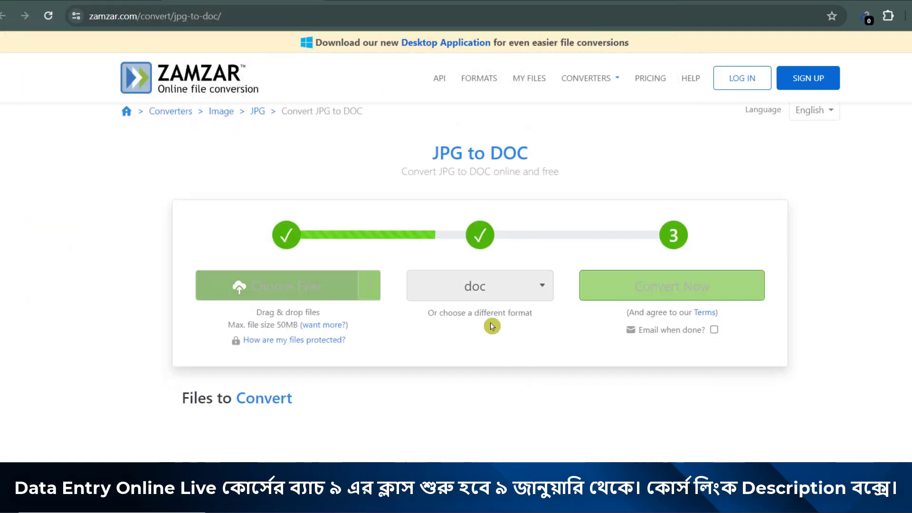
scroll(492, 326, "down", 2)
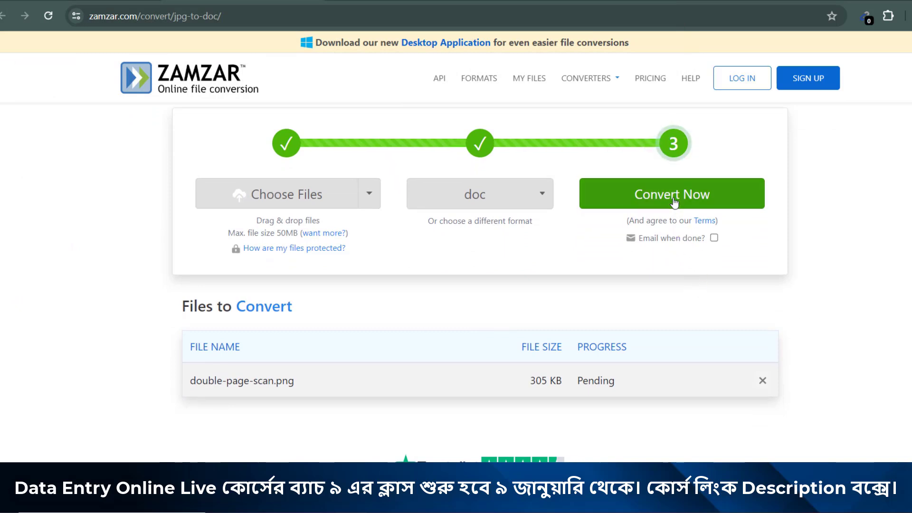
left_click(675, 202)
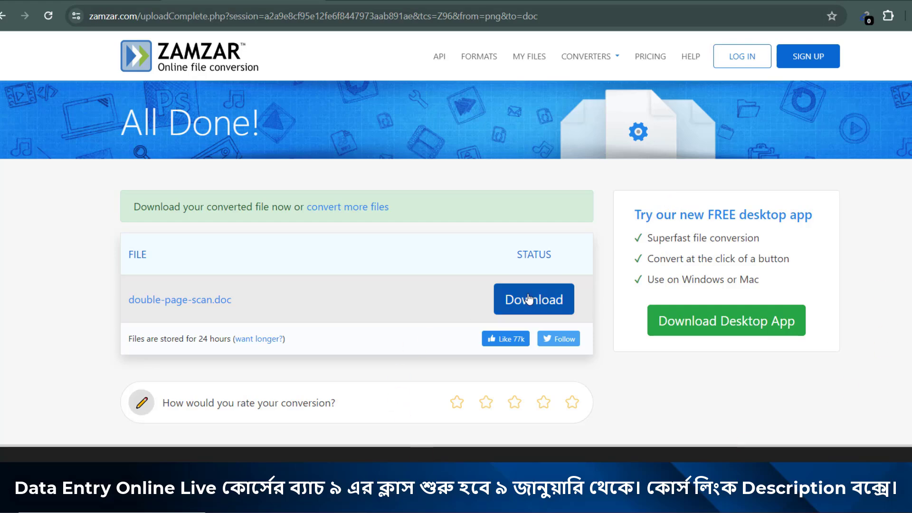
left_click(524, 303)
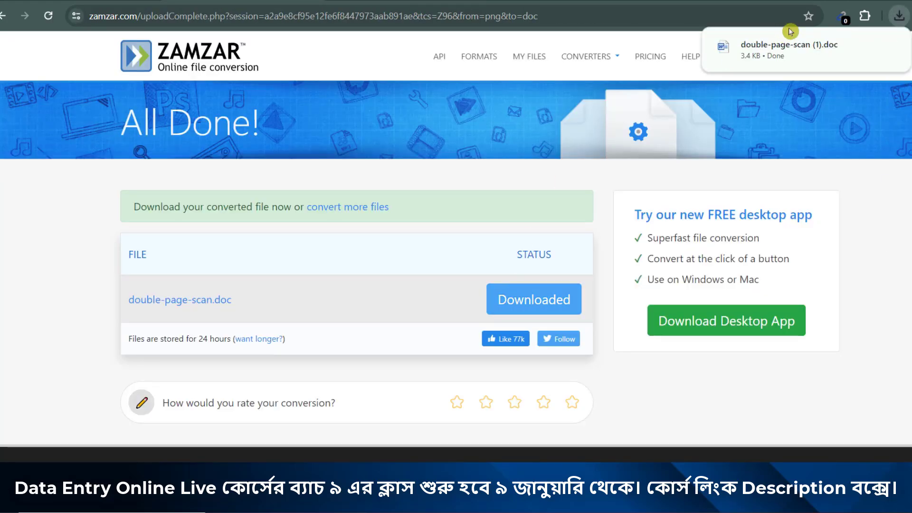
Open double-page-scan.doc in Word, enable editing, and delete its only content, a black picture
left_click(788, 56)
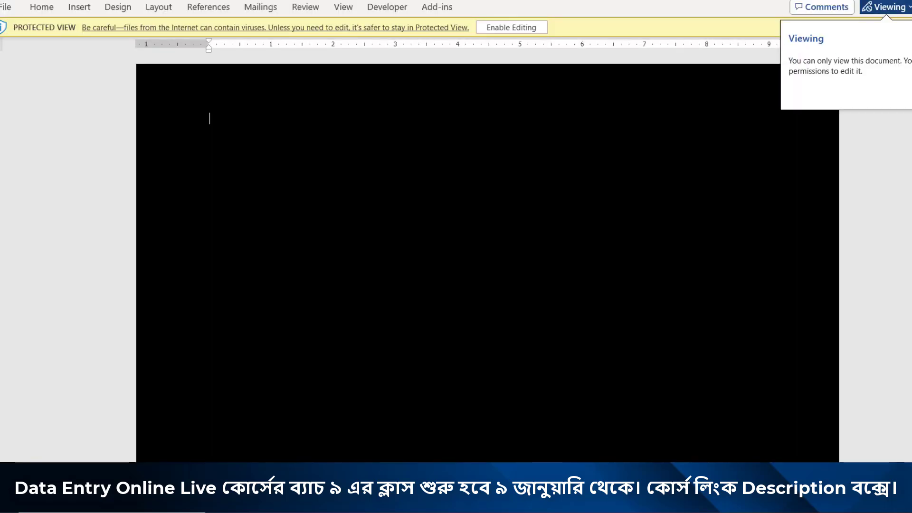
left_click(521, 30)
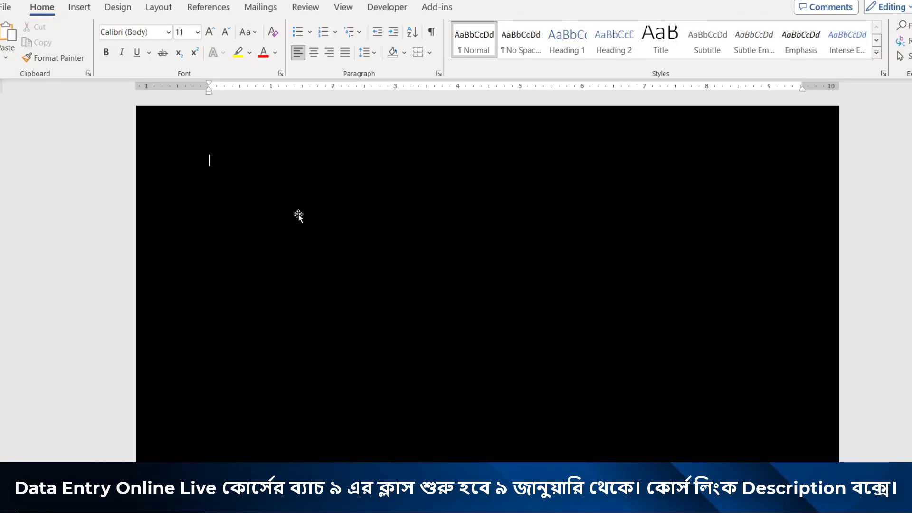
left_click(299, 218)
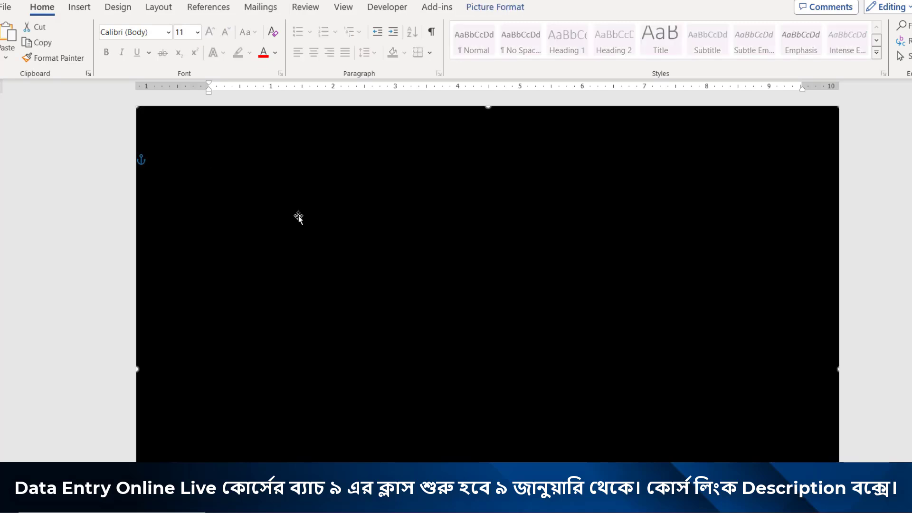
key("Delete")
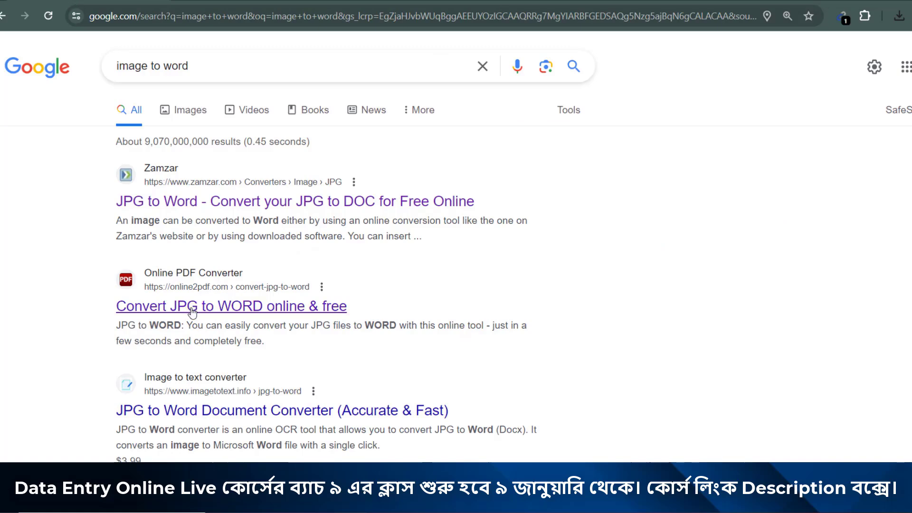
Upload double-page-scan.png to Online2PDF and convert it to docx with English OCR
left_click(192, 311)
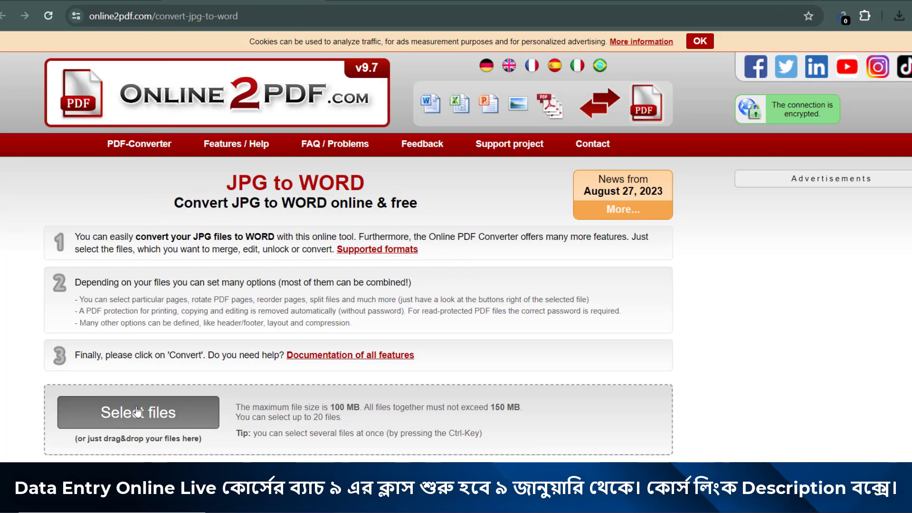
left_click(138, 413)
left_click(209, 78)
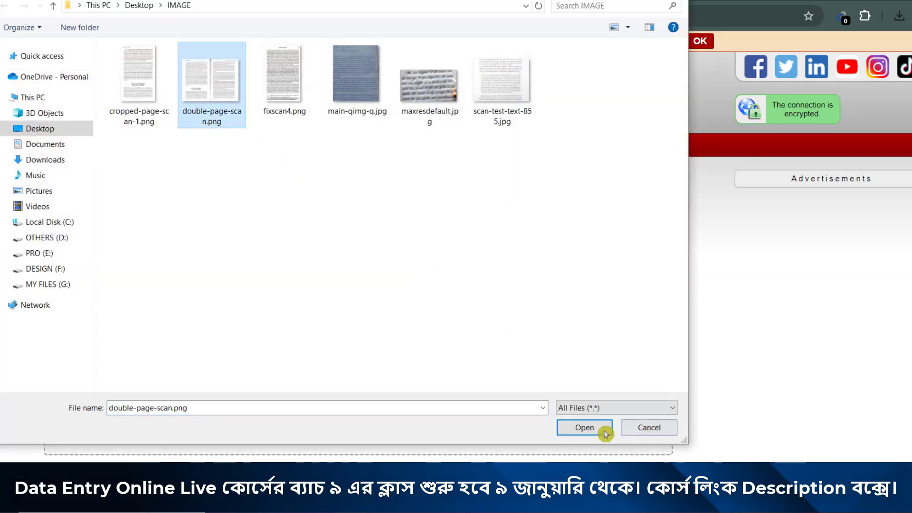
left_click(600, 429)
scroll(531, 325, "down", 3)
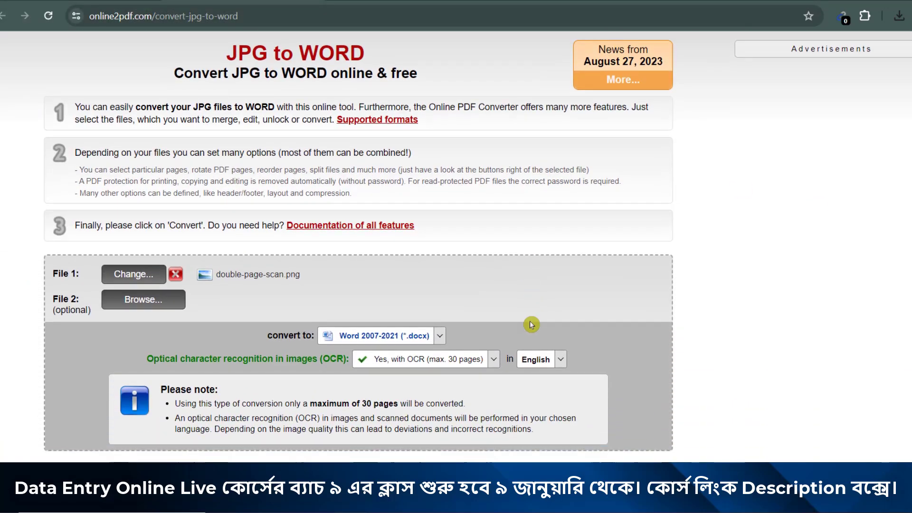
scroll(258, 315, "down", 3)
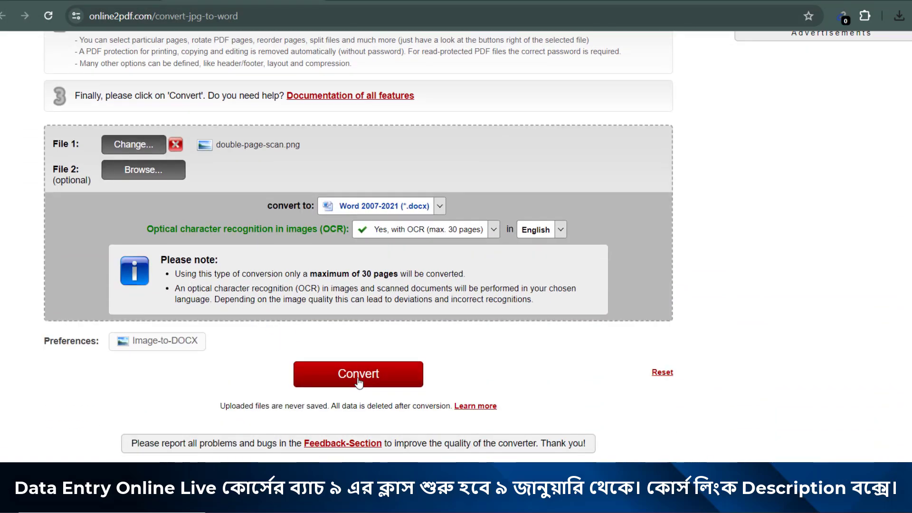
left_click(358, 379)
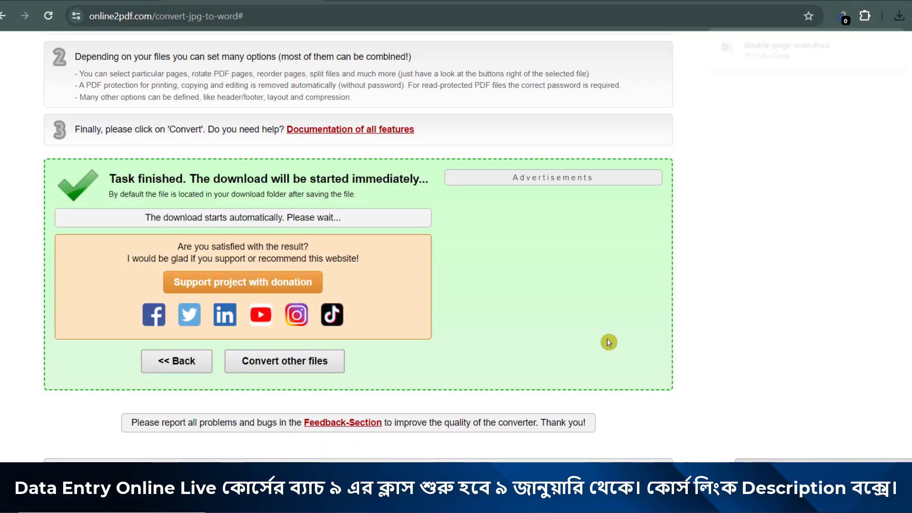
Open the OCR'd docx in Word, enable editing, and test selecting first-paragraph text
left_click(787, 51)
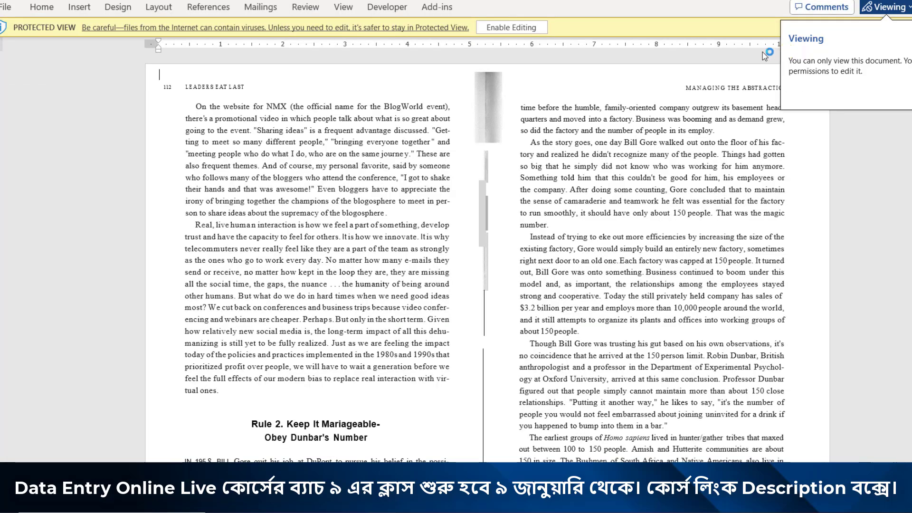
left_click(509, 28)
left_click(291, 160)
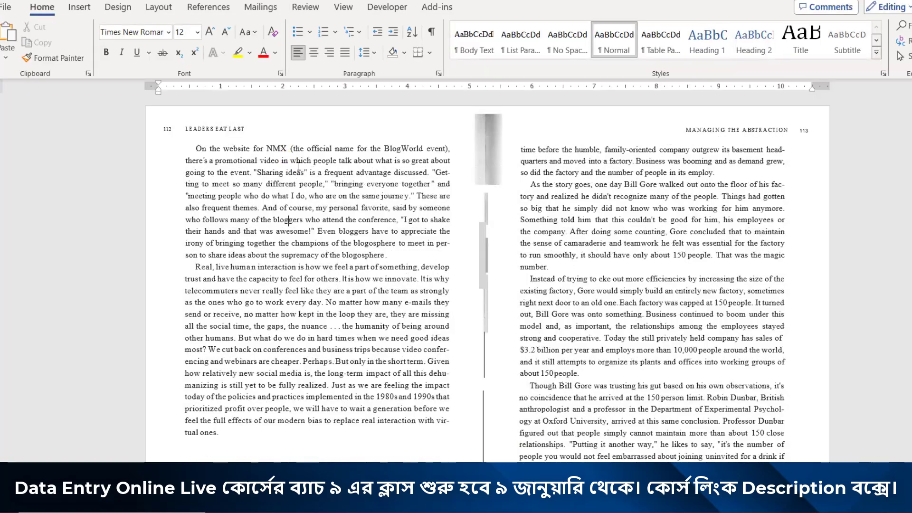
left_click_drag(238, 184, 359, 268)
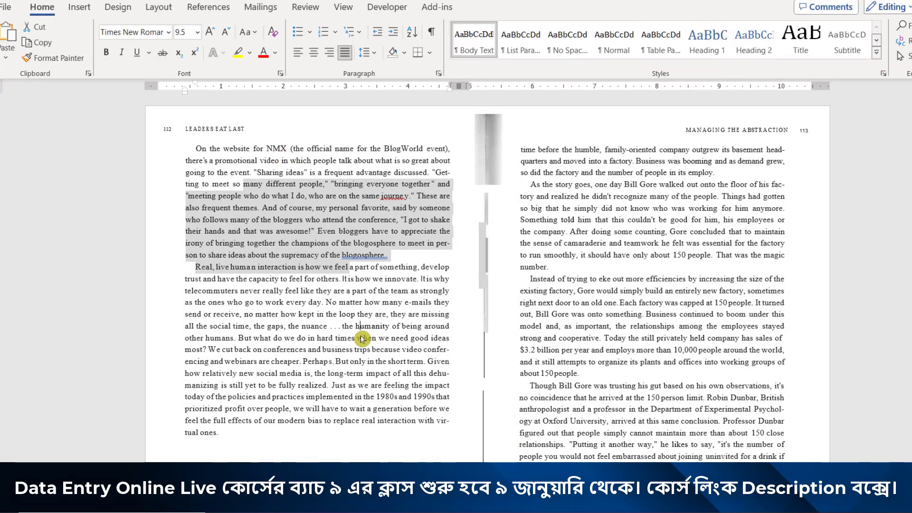
left_click(368, 373)
Delete the grey box, thin grey bar and vertical line between the columns
left_click(487, 166)
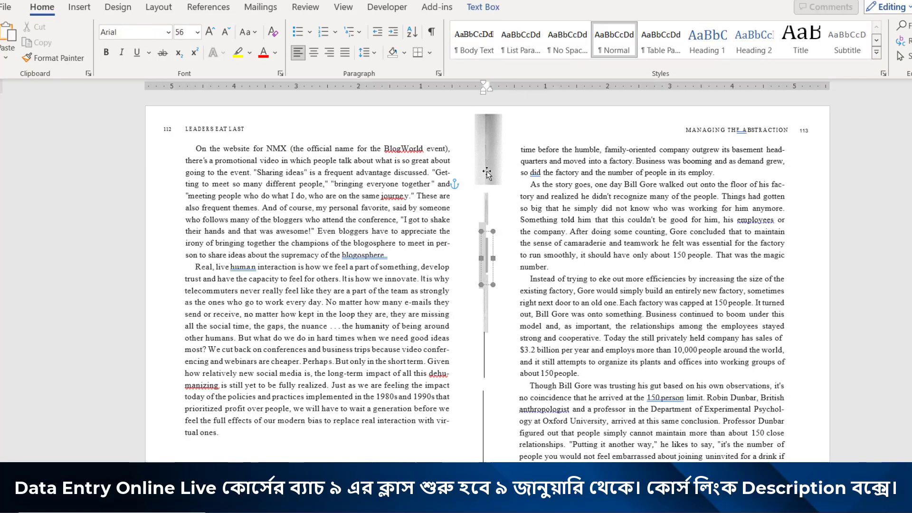
key("Delete")
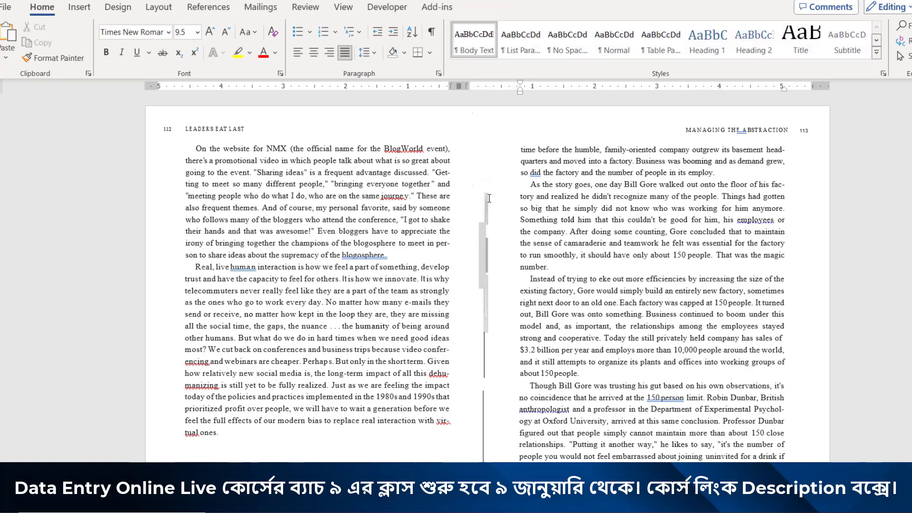
left_click(488, 250)
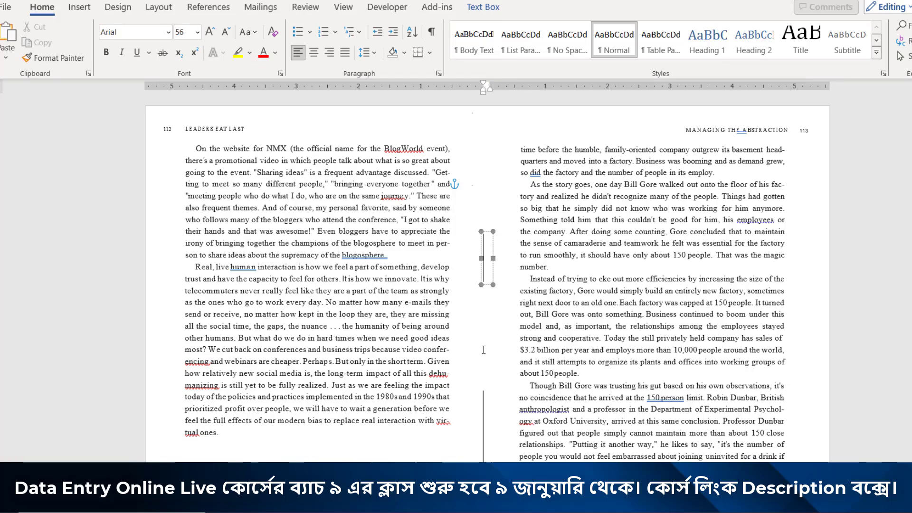
key("Delete")
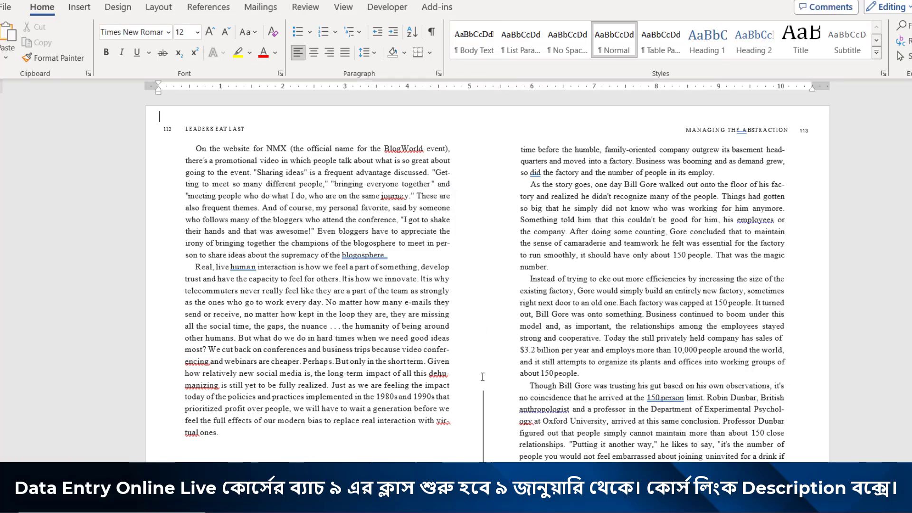
left_click(484, 404)
key("Delete")
Review the converted pages, then close the Word documents without saving
scroll(553, 366, "down", 3)
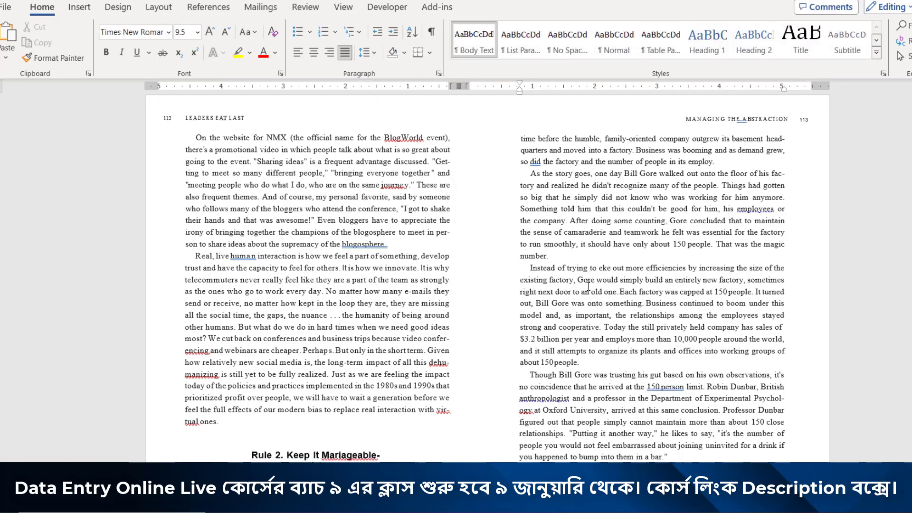
scroll(552, 366, "down", 2)
scroll(423, 317, "up", 2)
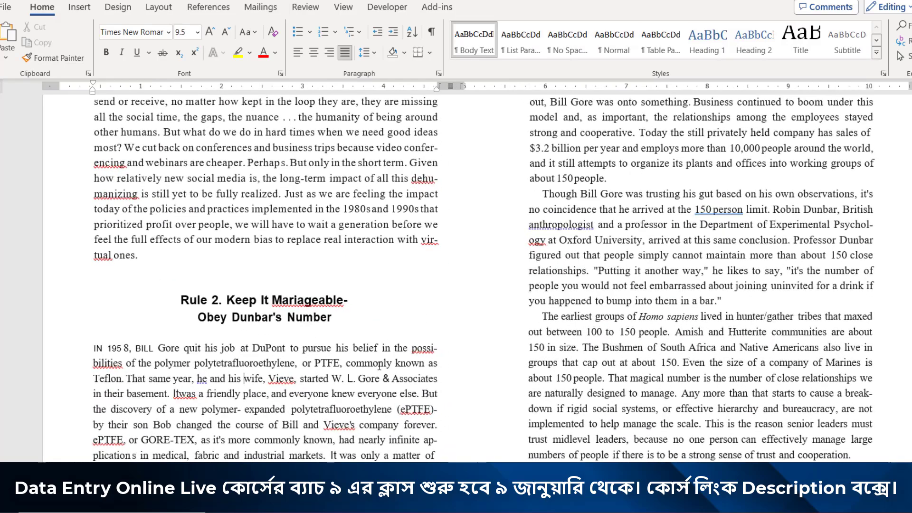
scroll(321, 273, "up", 5)
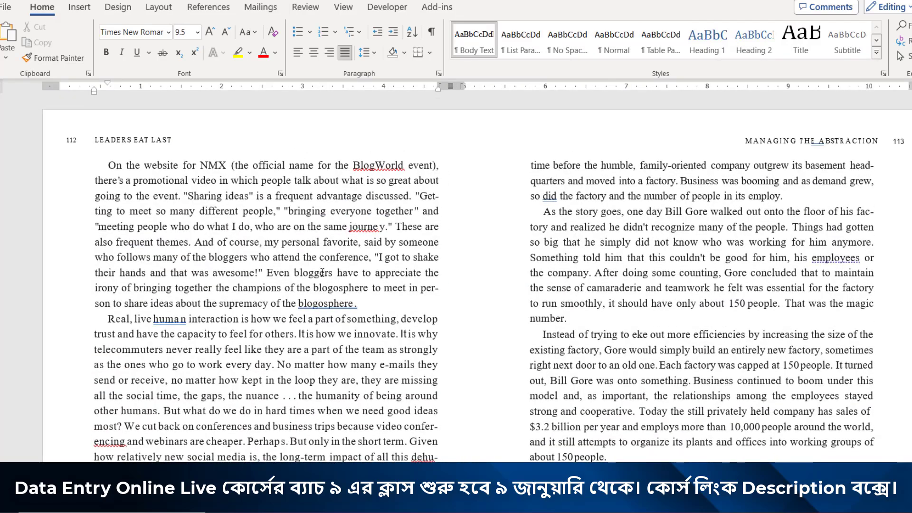
scroll(322, 272, "down", 5)
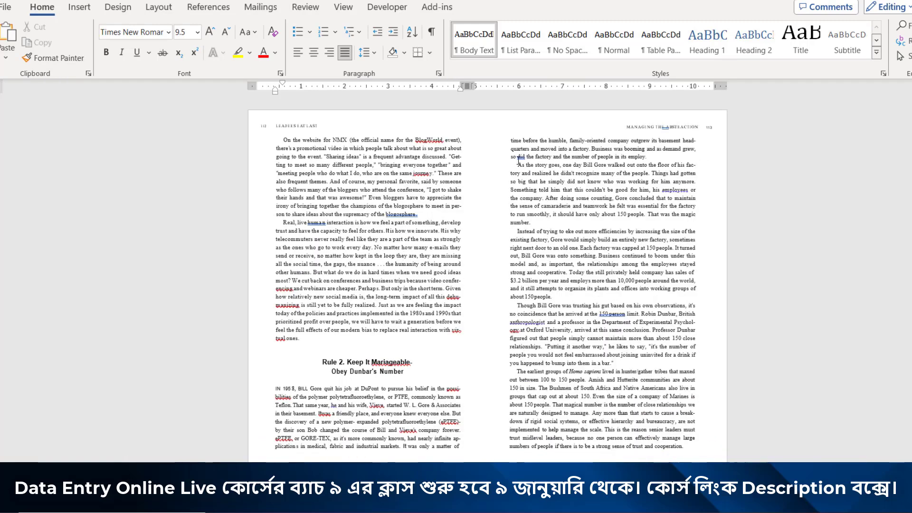
left_click_drag(547, 307, 565, 351)
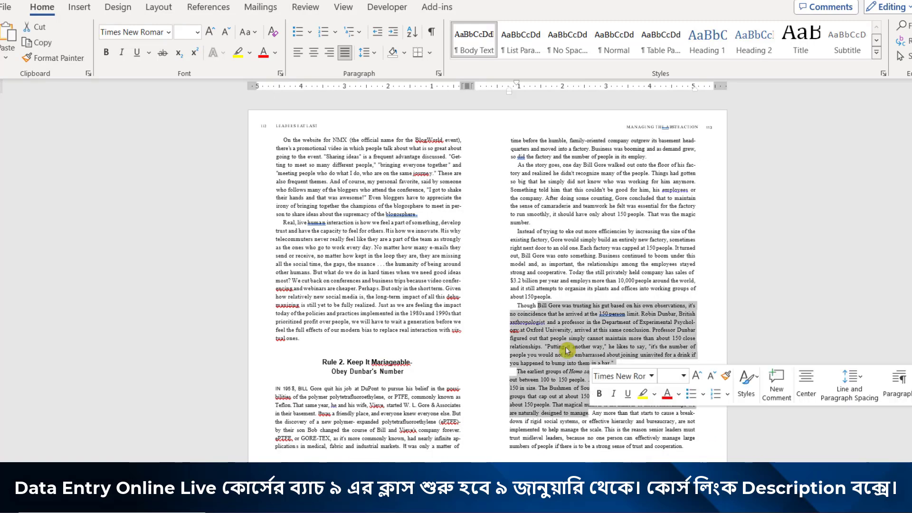
left_click(536, 248)
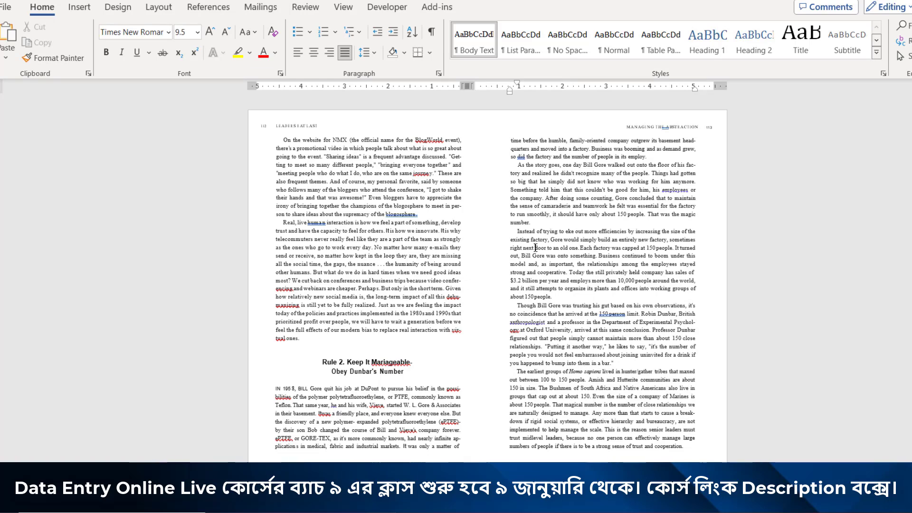
key("ctrl+w")
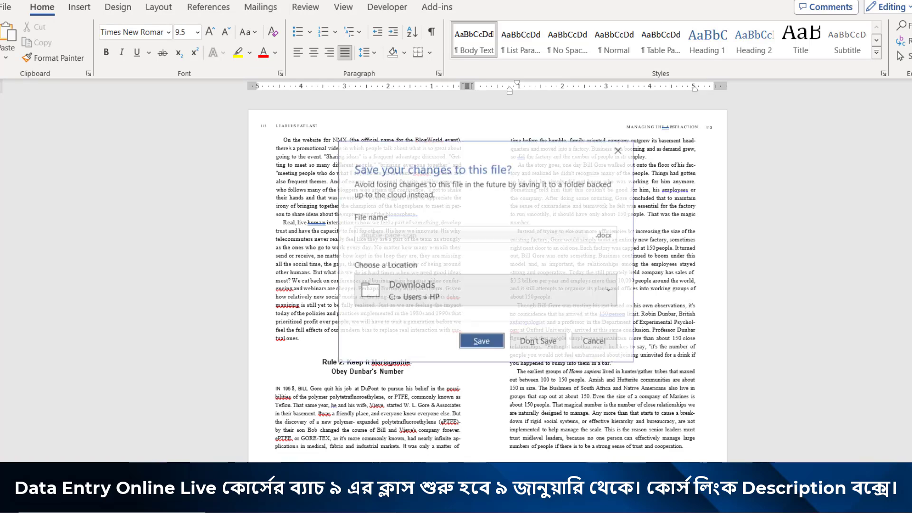
left_click(539, 340)
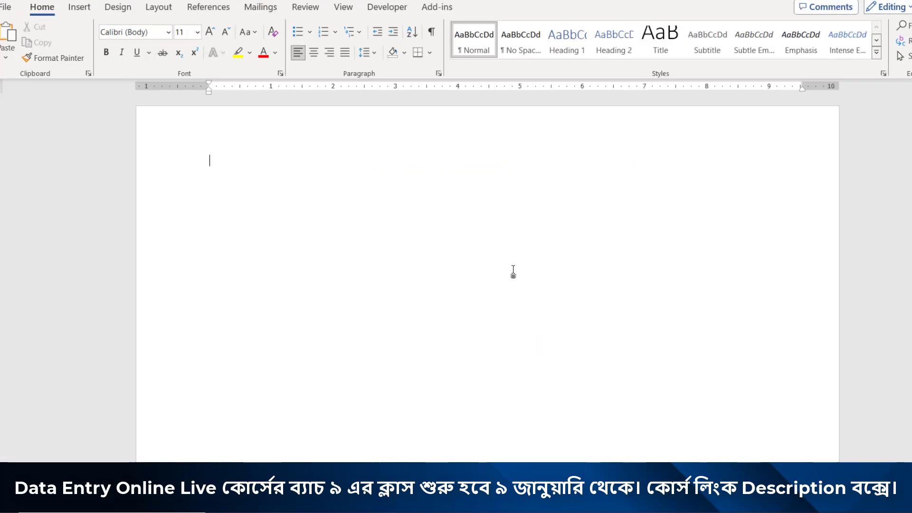
key("ctrl+w")
Close Word discarding changes, then open a new Chrome tab
left_click(550, 346)
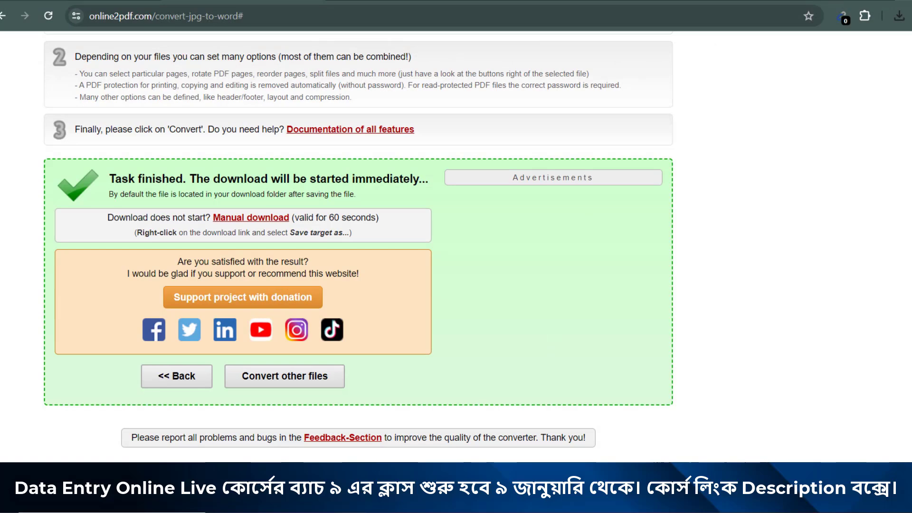
key("super+d")
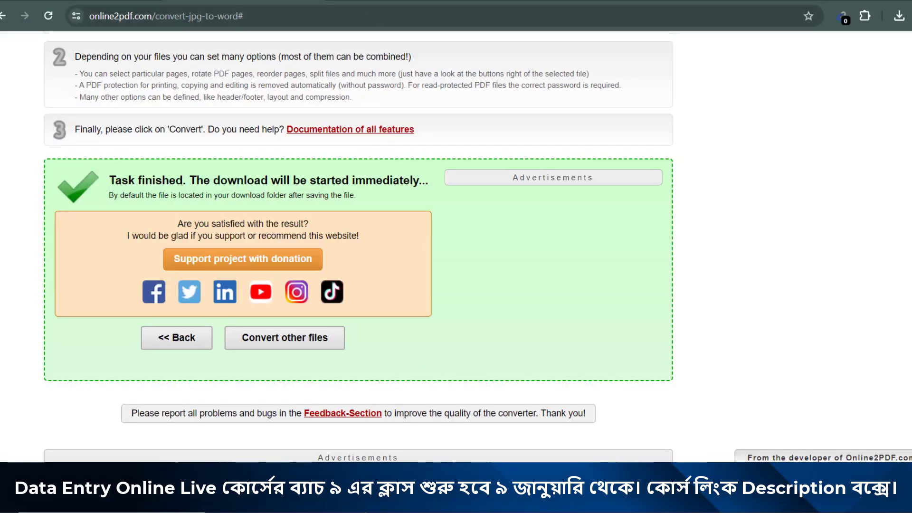
key("ctrl+t")
Upload double-page-scan.png from the computer into My Drive
left_click(308, 42)
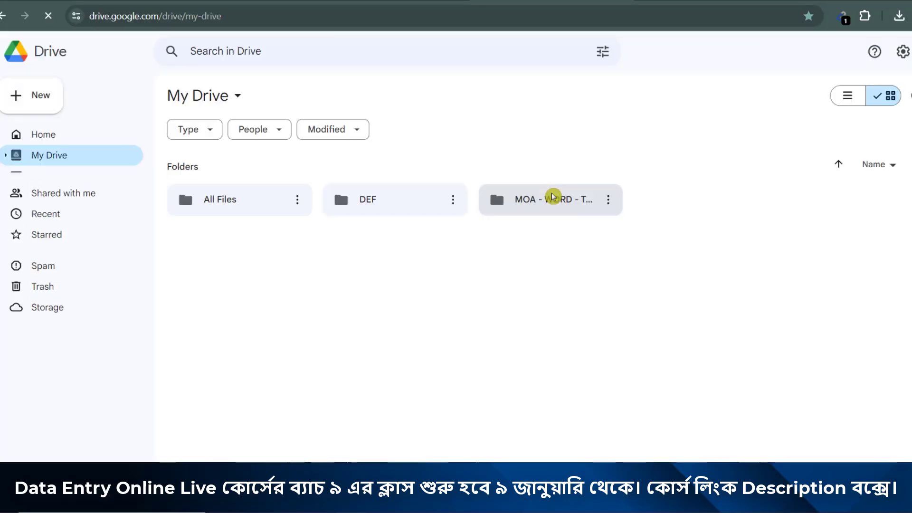
left_click(38, 98)
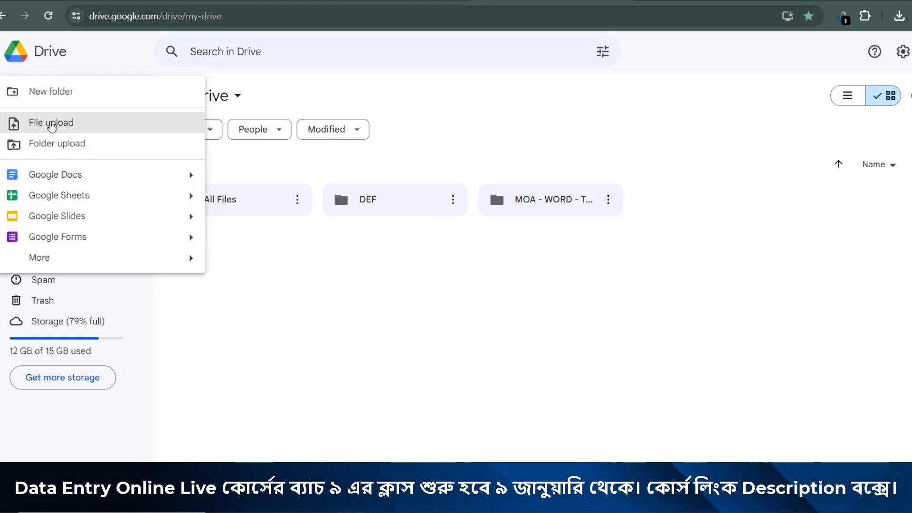
left_click(47, 125)
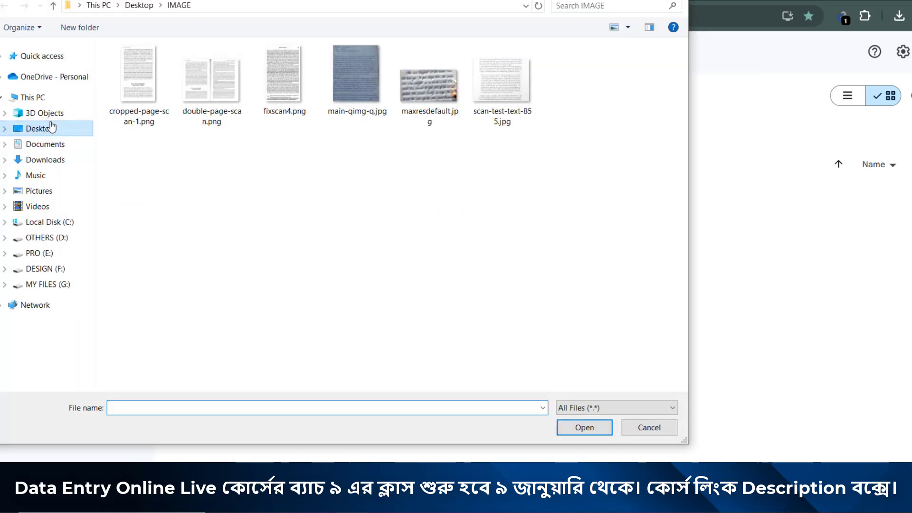
left_click(200, 106)
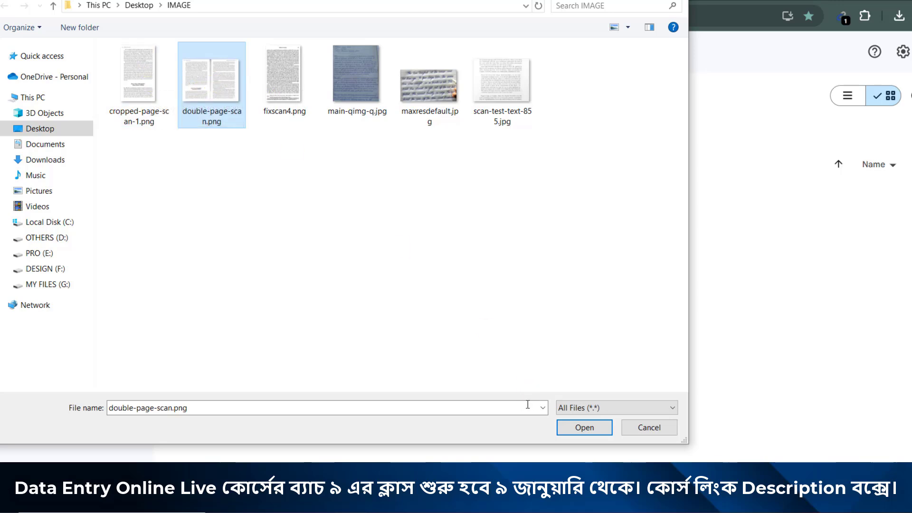
left_click(579, 428)
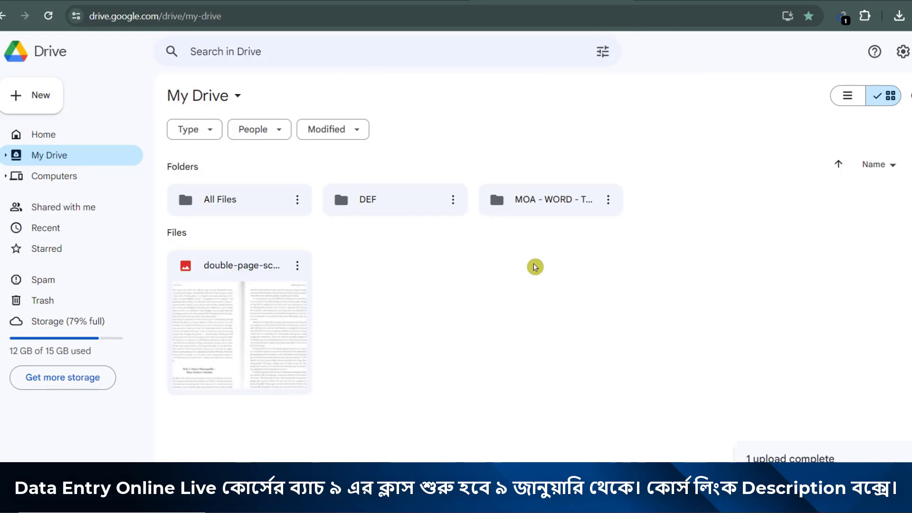
Open the uploaded double-page-scan image with Google Docs from its right-click menu
left_click(270, 312)
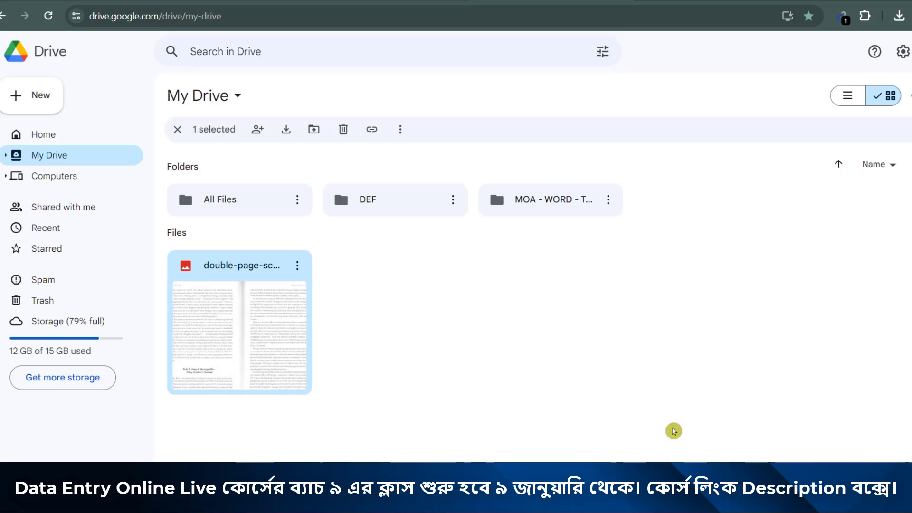
right_click(249, 317)
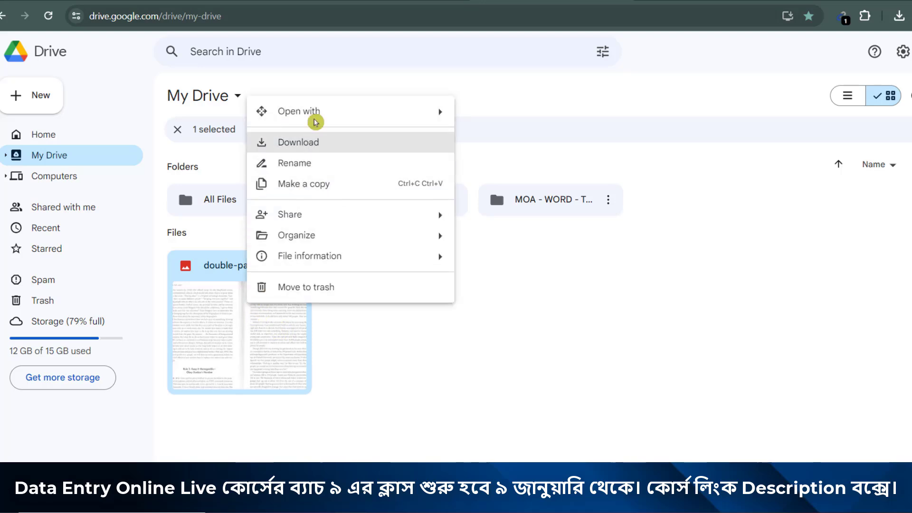
mouse_move(350, 111)
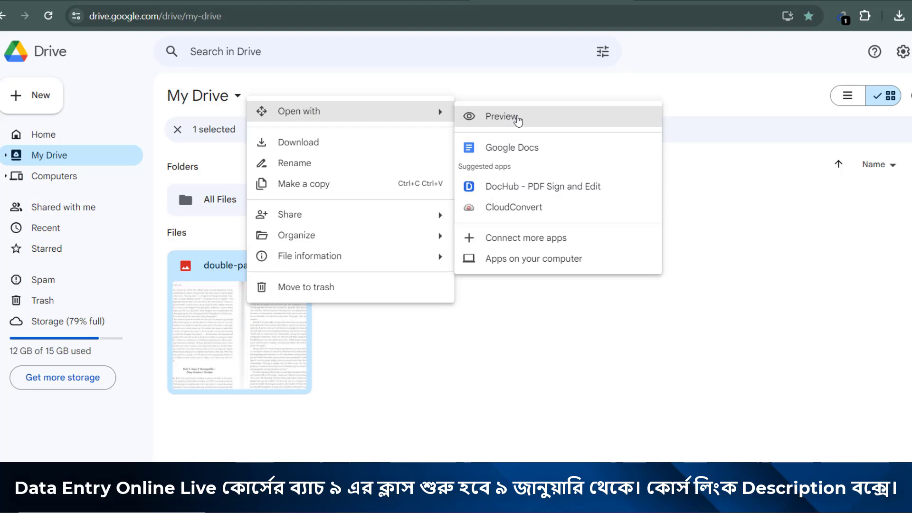
left_click(525, 148)
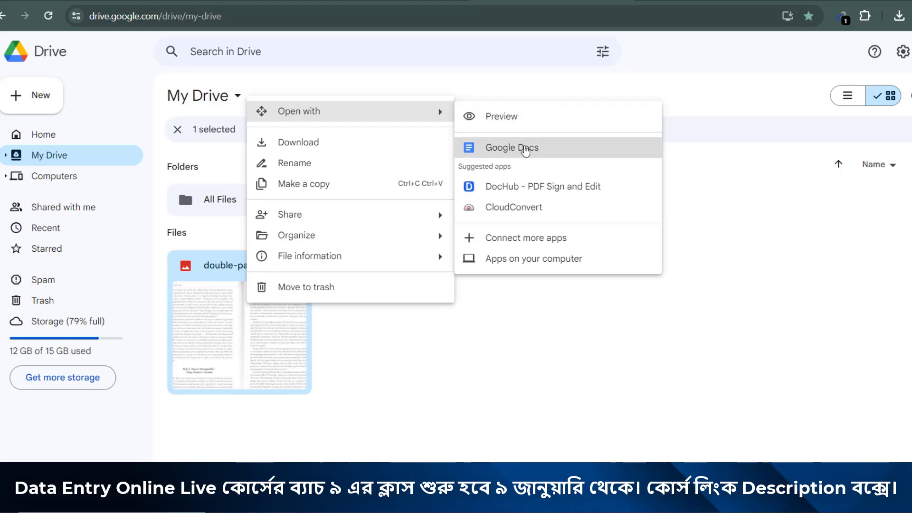
left_click(525, 149)
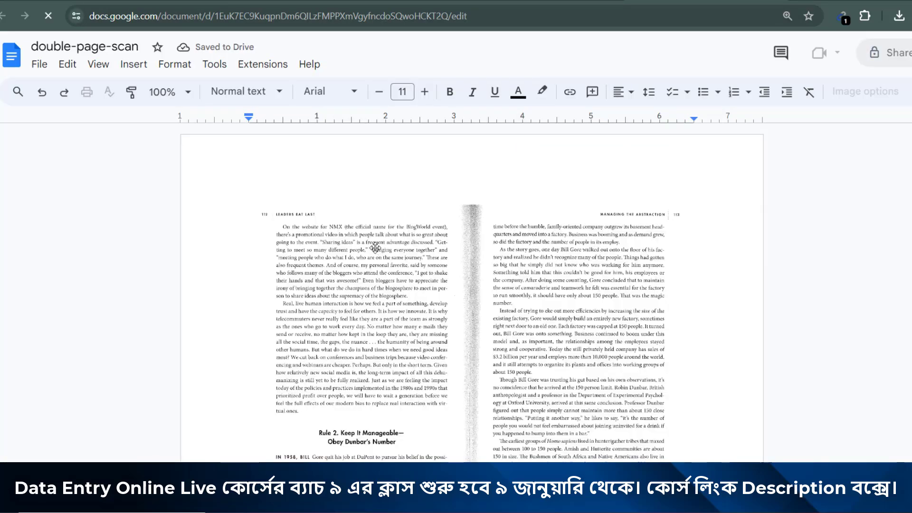
left_click(336, 233)
scroll(336, 232, "down", 1)
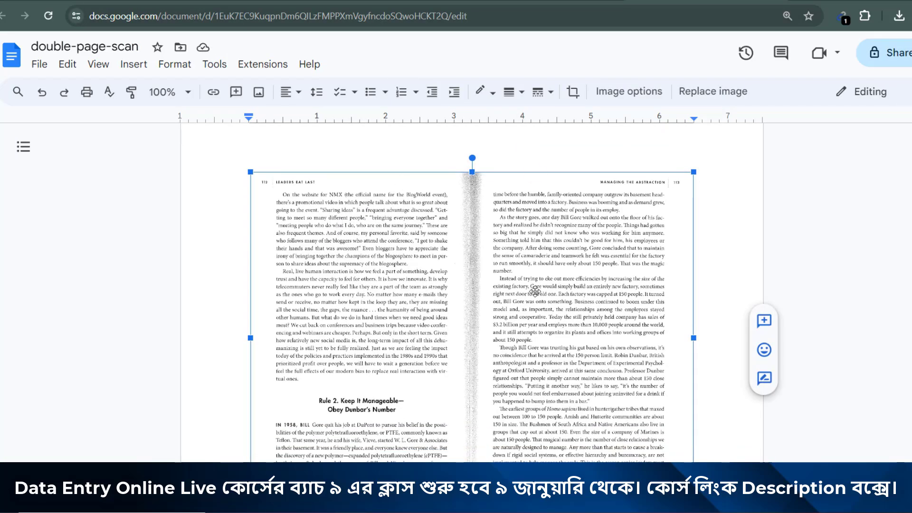
scroll(535, 291, "down", 2)
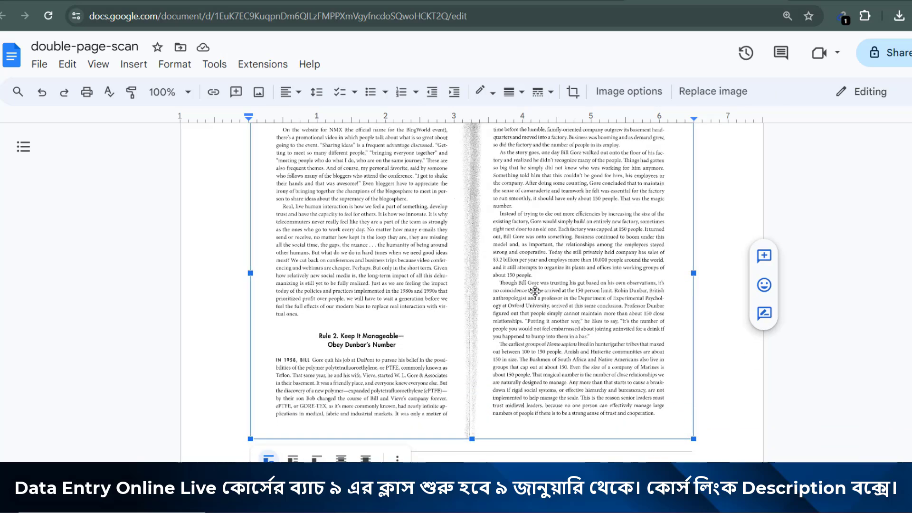
scroll(535, 291, "down", 4)
scroll(536, 291, "down", 2)
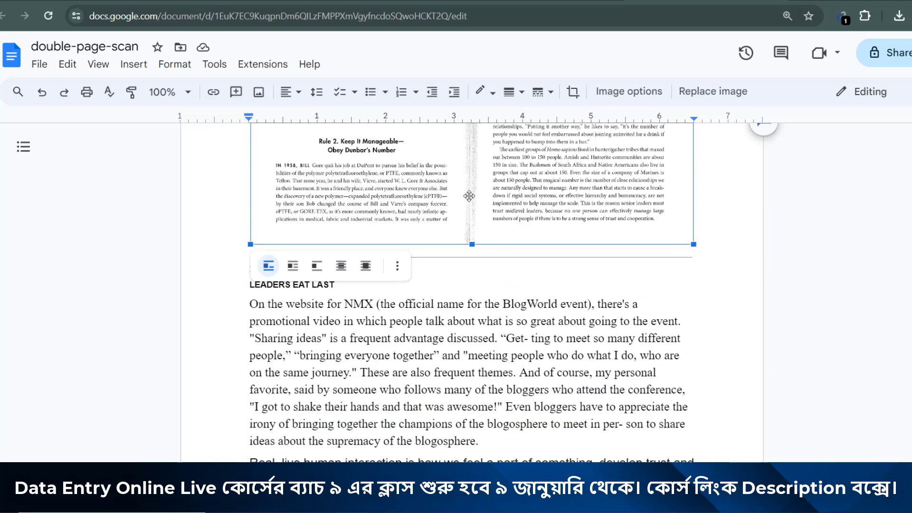
left_click(375, 339)
mouse_move(285, 304)
left_mouse_down()
mouse_move(399, 444)
mouse_move(372, 322)
left_mouse_up()
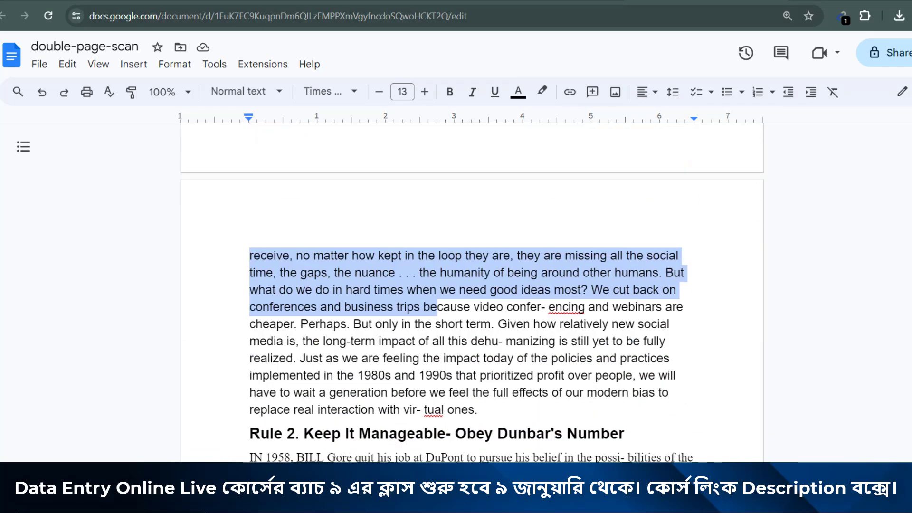
scroll(373, 322, "down", 2)
scroll(373, 322, "down", 1)
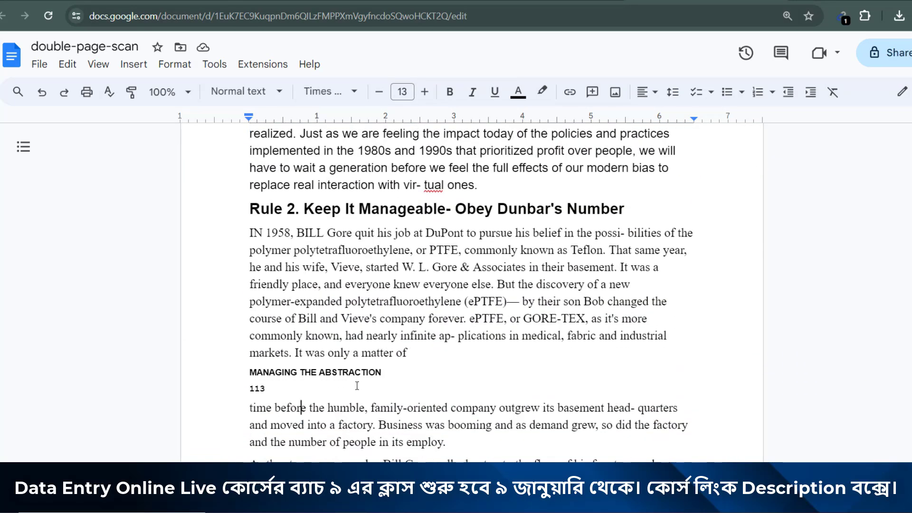
left_click(411, 284)
scroll(463, 358, "down", 1)
scroll(463, 357, "down", 5)
left_click_drag(358, 256, 447, 350)
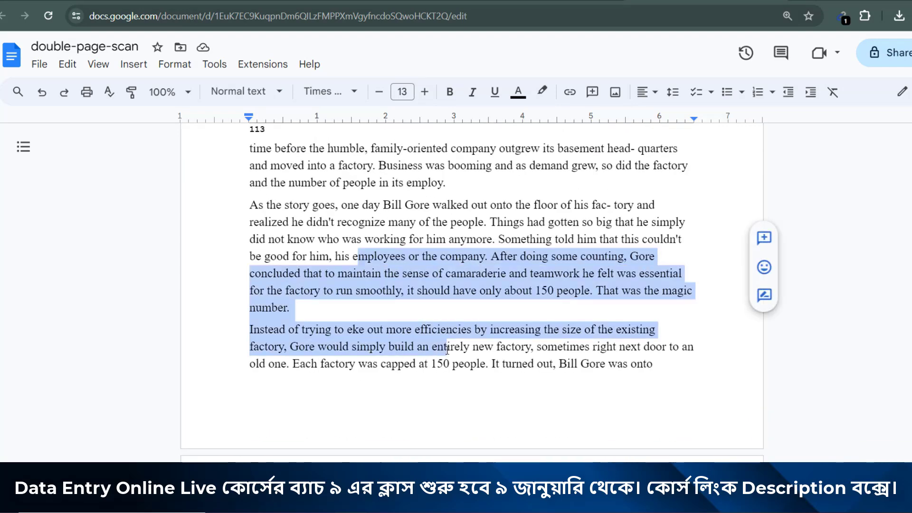
scroll(388, 341, "down", 7)
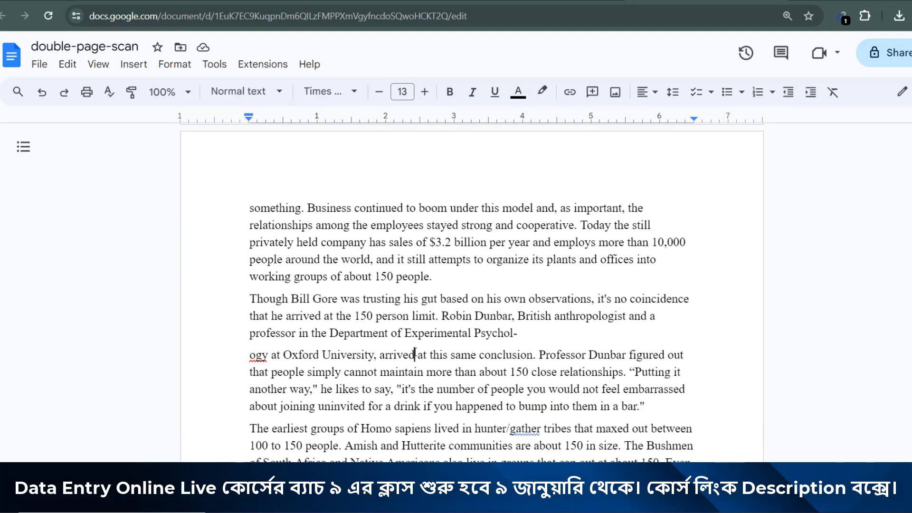
scroll(482, 355, "up", 5)
scroll(482, 355, "up", 6)
left_click(404, 277)
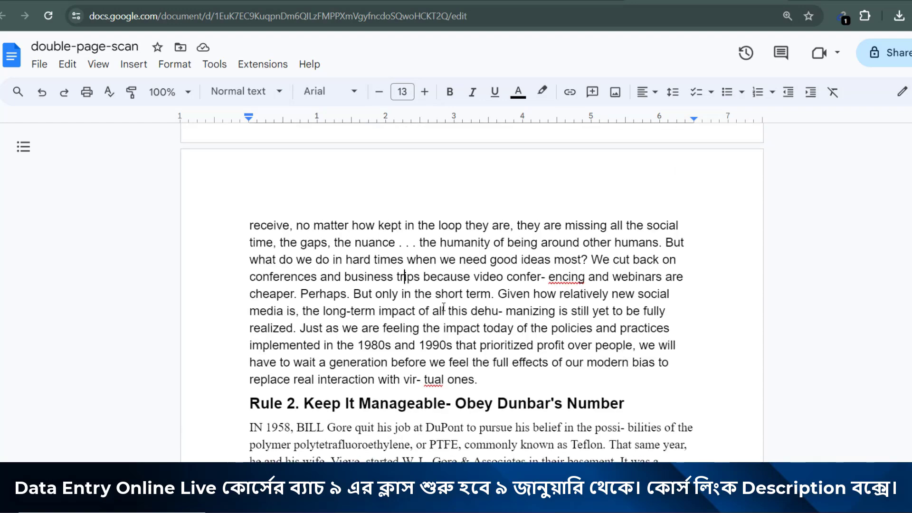
scroll(479, 372, "up", 5)
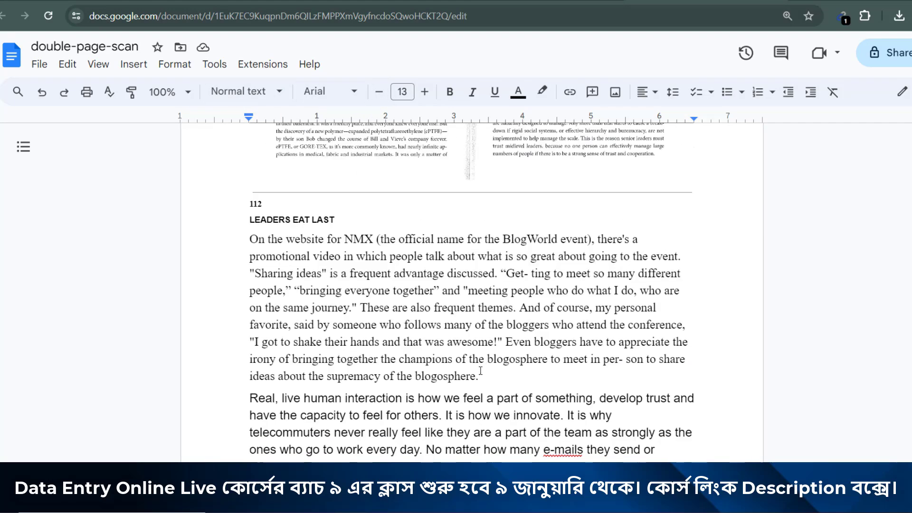
scroll(479, 372, "up", 5)
left_click(401, 285)
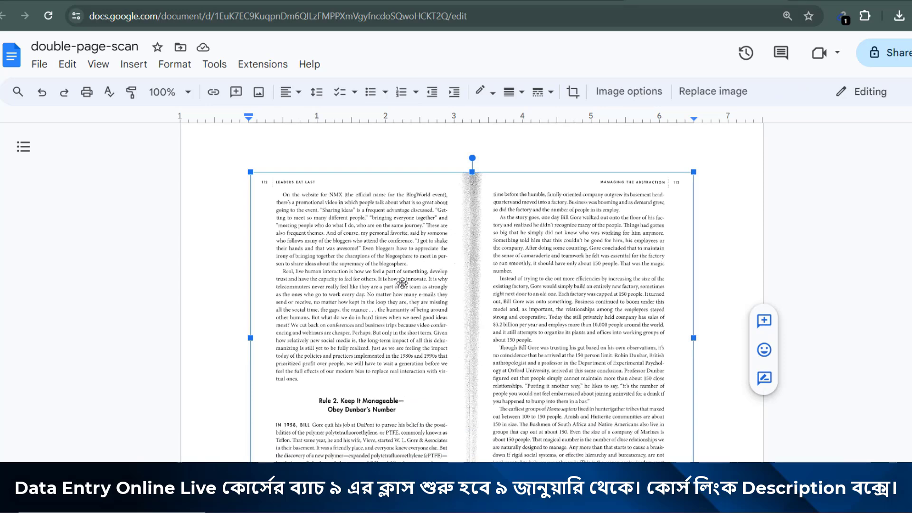
Delete the scan image and rule, then make all text non-bold Arial size 10
key("Delete")
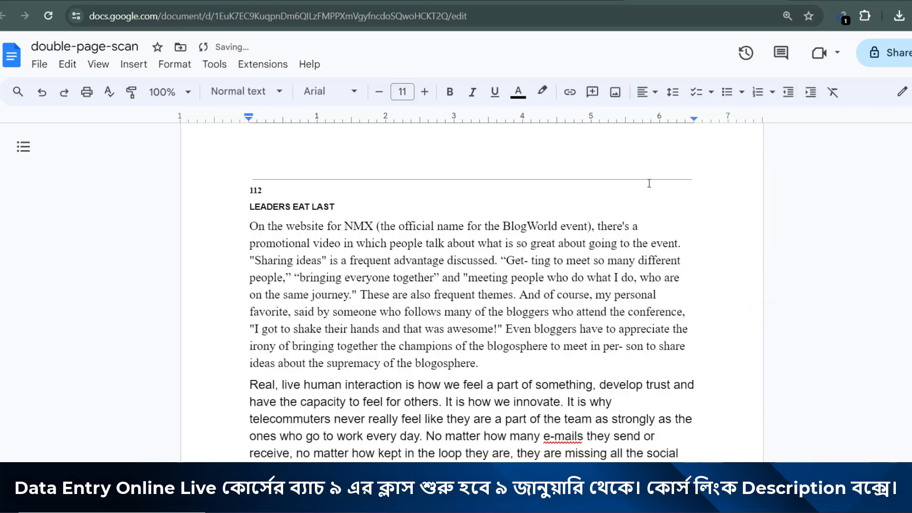
key("Delete")
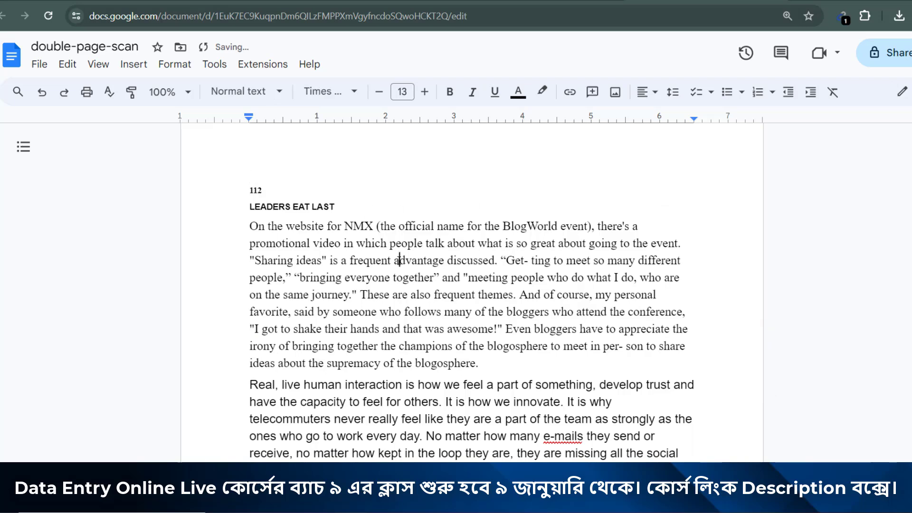
key("ctrl+a")
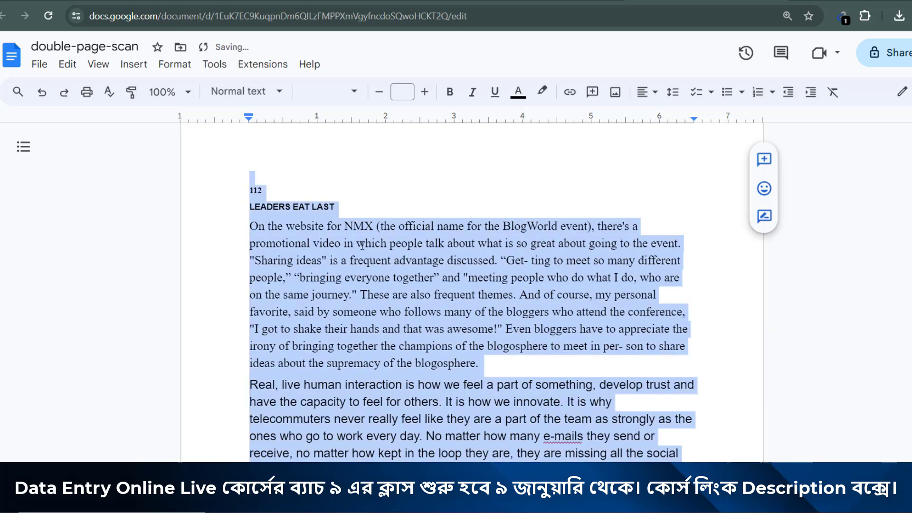
left_click(353, 98)
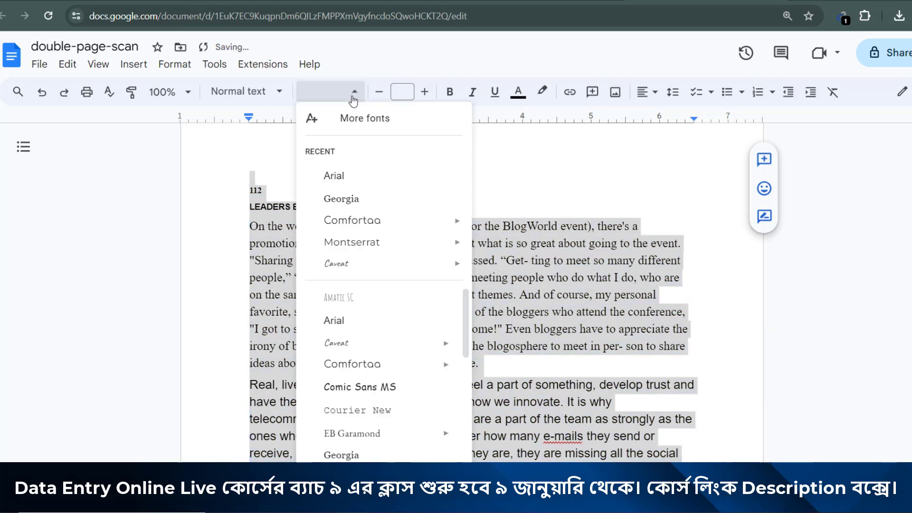
left_click(343, 179)
left_click(403, 92)
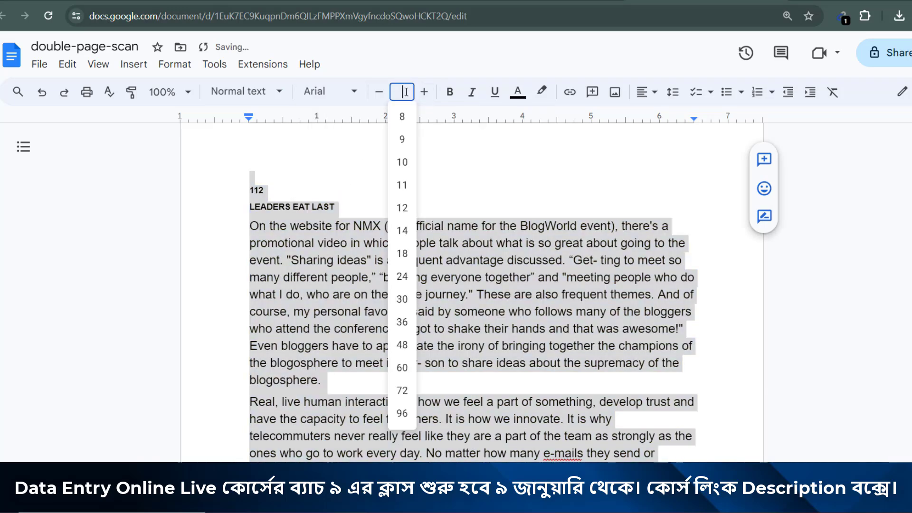
type("10")
key("Return")
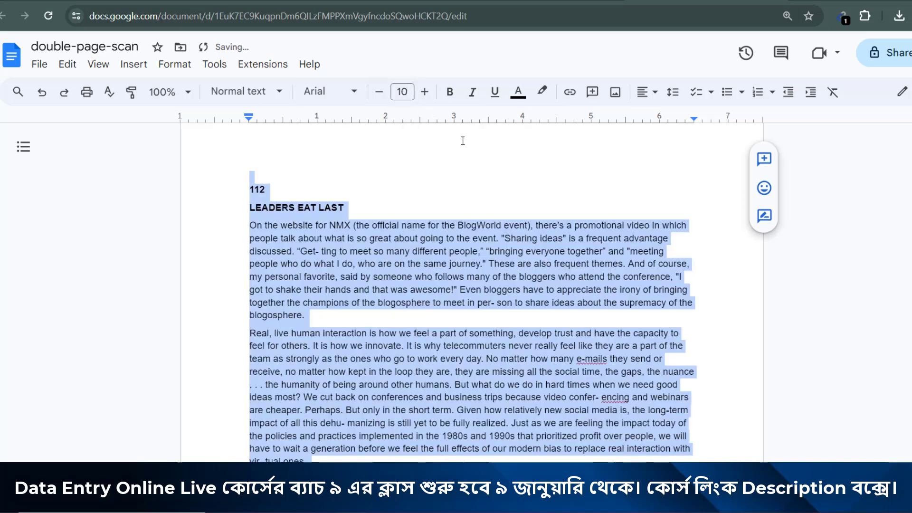
left_click(448, 95)
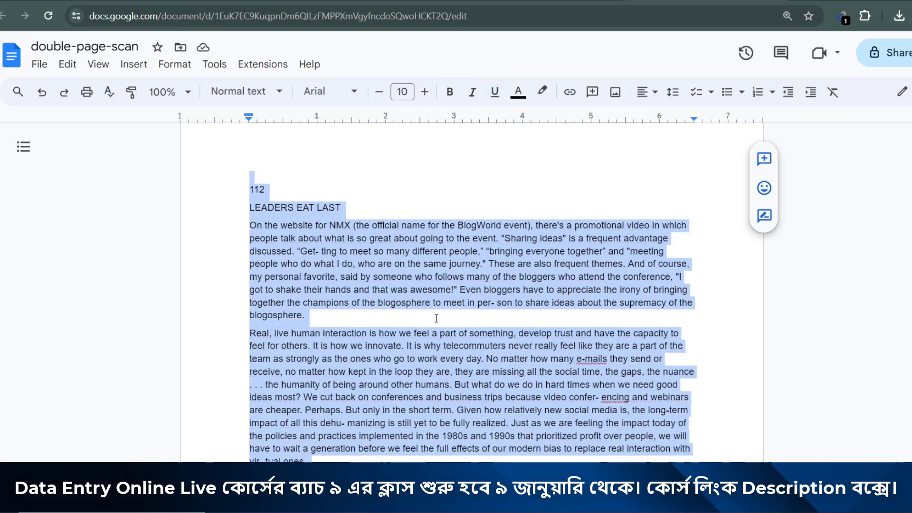
left_click(455, 248)
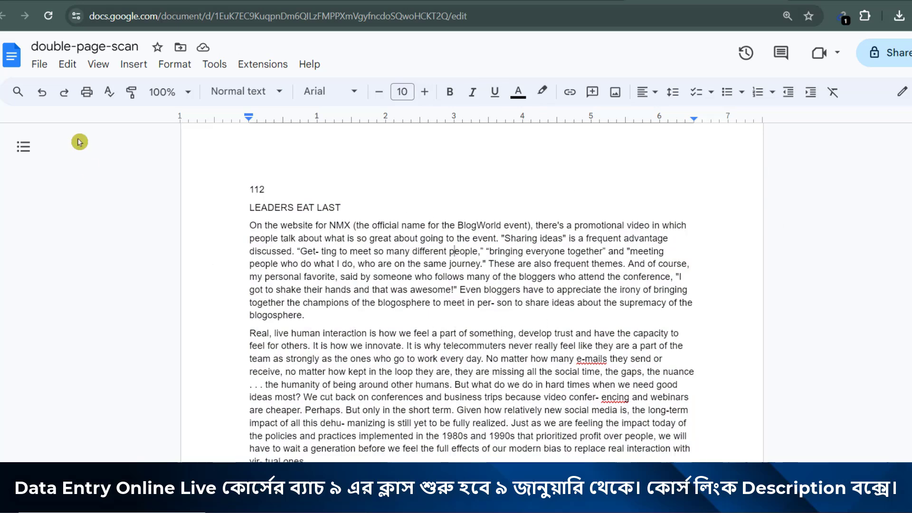
Export the double-page-scan Google Doc as a Microsoft Word (.docx) download
left_click(38, 70)
mouse_move(76, 214)
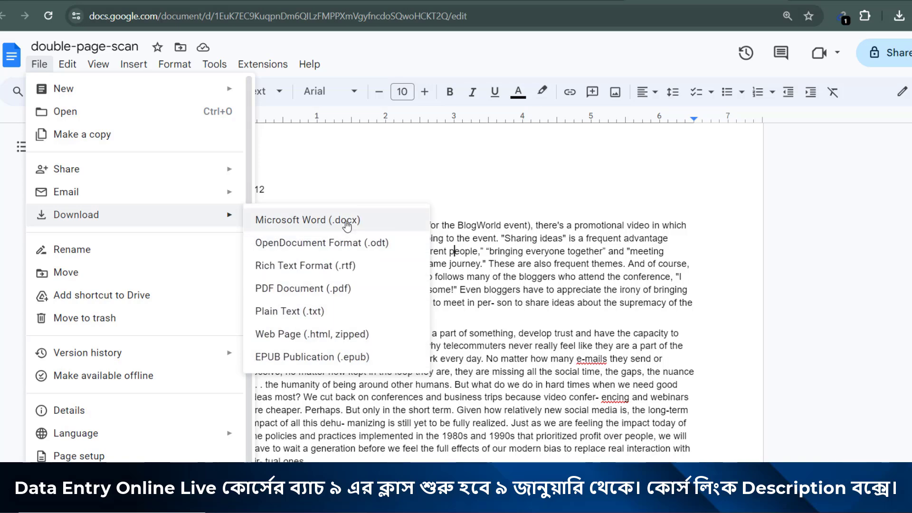
left_click(318, 223)
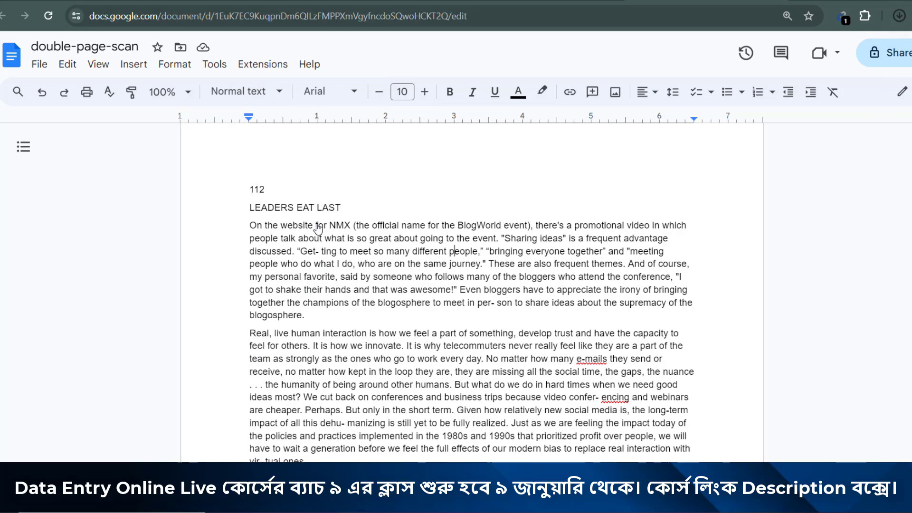
Open double-page-scan (1).docx in Word, enable editing, and test-select text from 'LEADERS EAT LAST' down
left_click(746, 47)
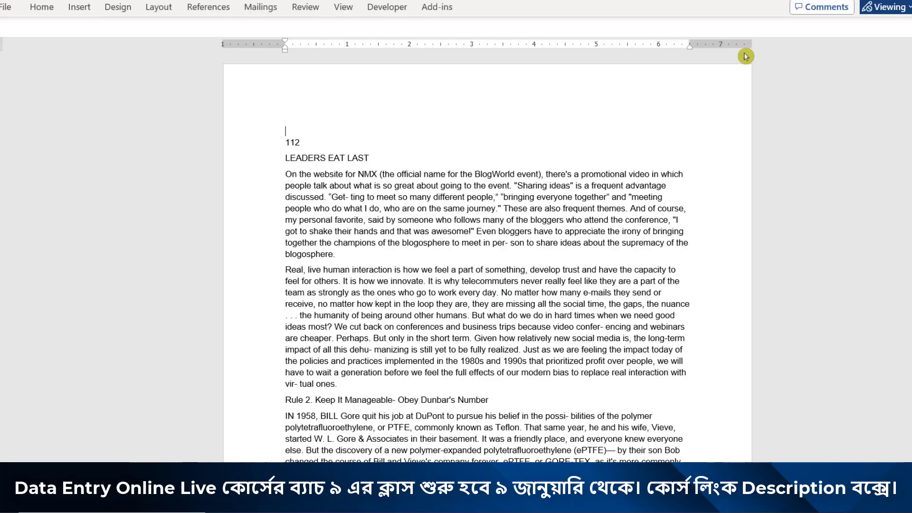
left_click(500, 28)
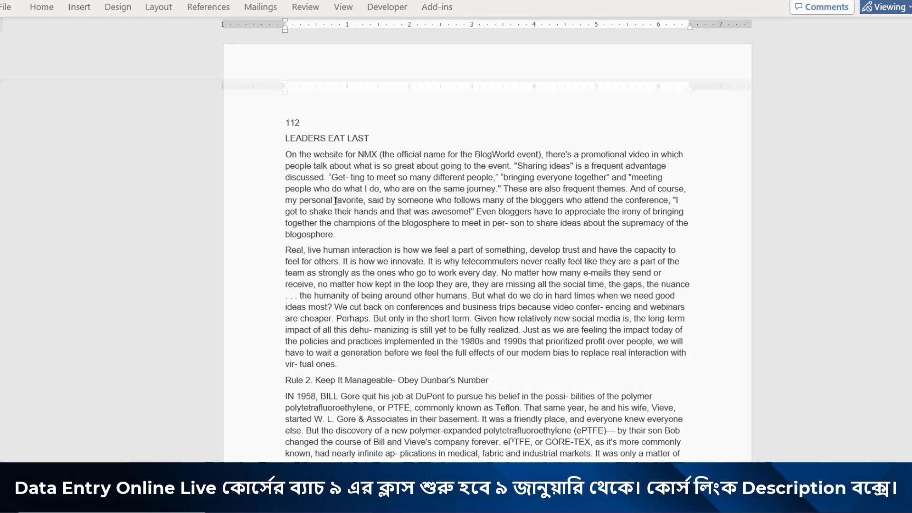
mouse_move(285, 200)
left_mouse_down()
mouse_move(496, 406)
mouse_move(337, 426)
left_mouse_up()
left_click(455, 378)
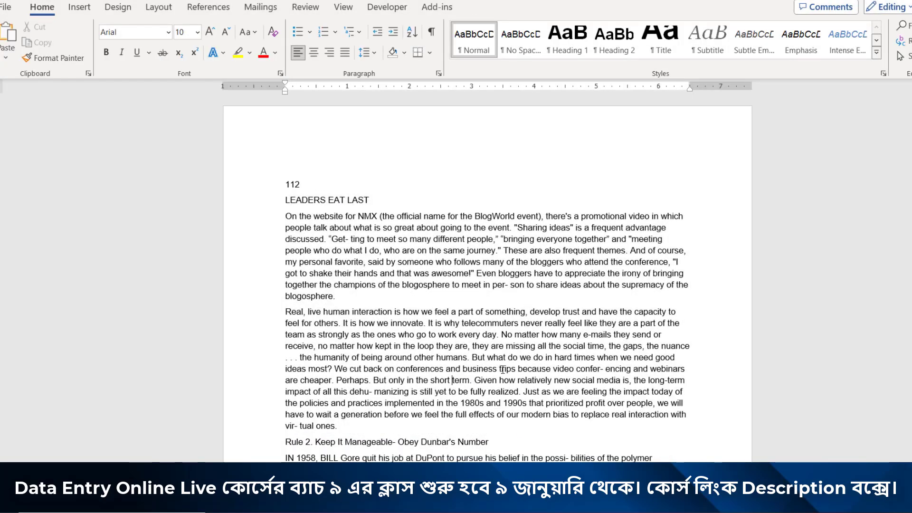
scroll(506, 370, "down", 8)
scroll(510, 368, "down", 4)
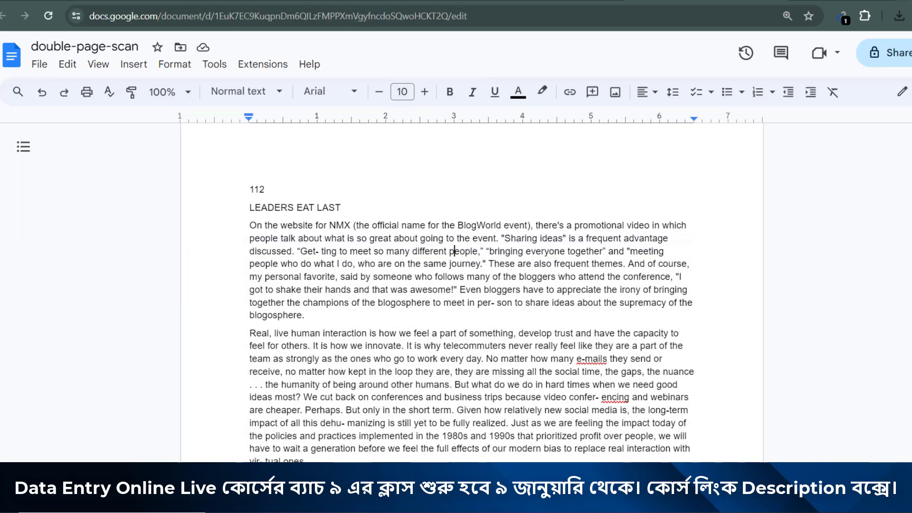
Leave Google Drive, open the desktop IMAGE folder and view maxresdefault.jpg
left_click(474, 4)
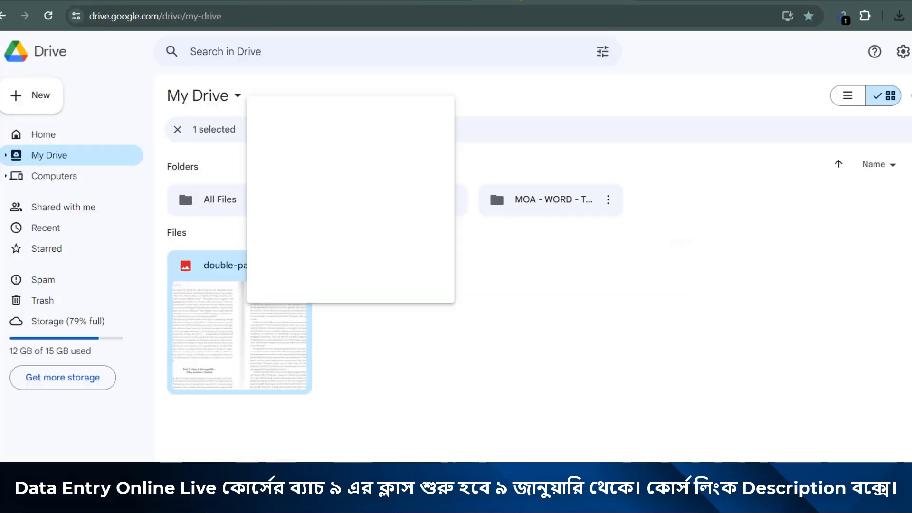
left_click(279, 444)
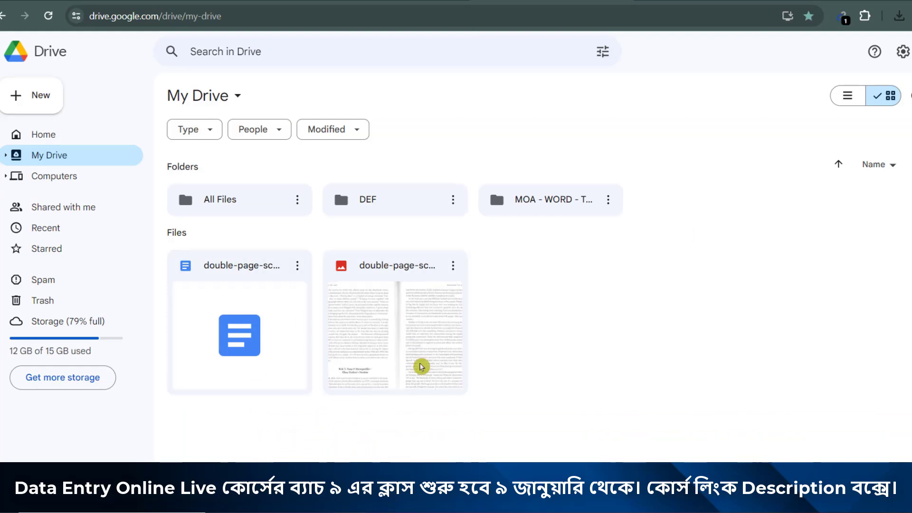
key("super+d")
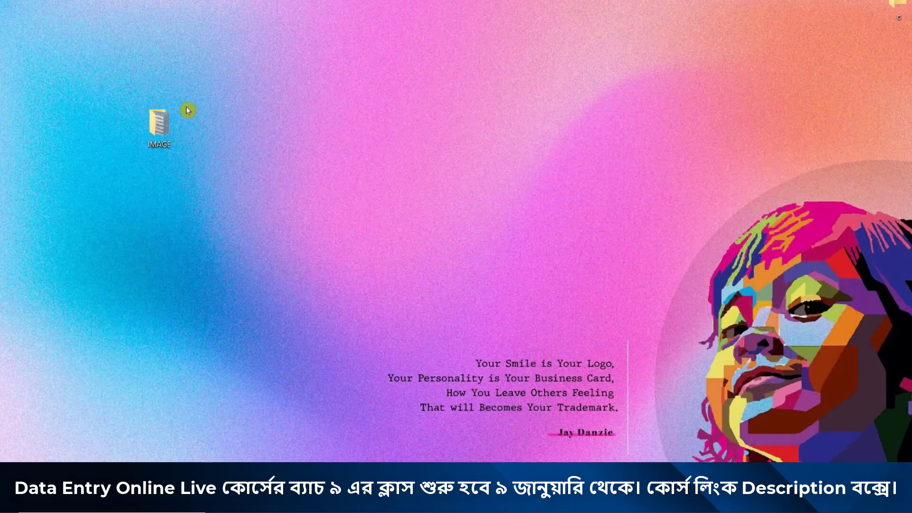
left_click(155, 136)
double_click(154, 136)
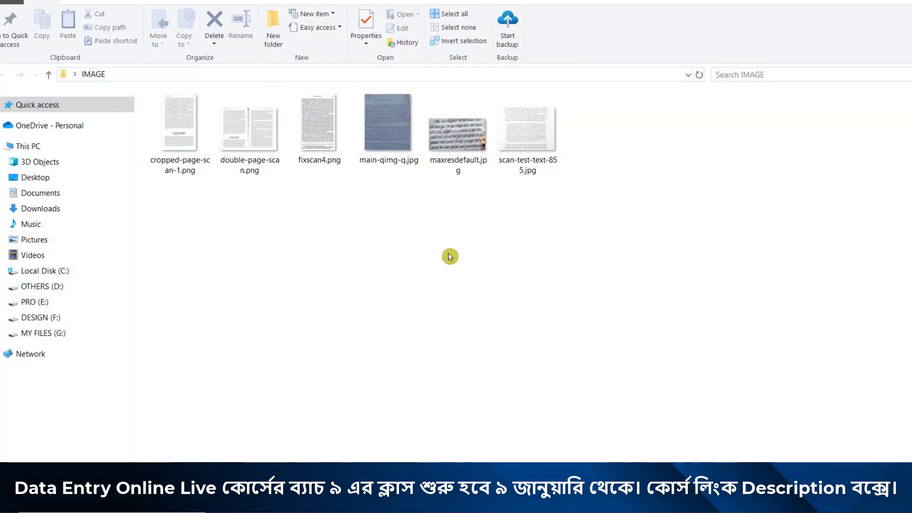
double_click(467, 138)
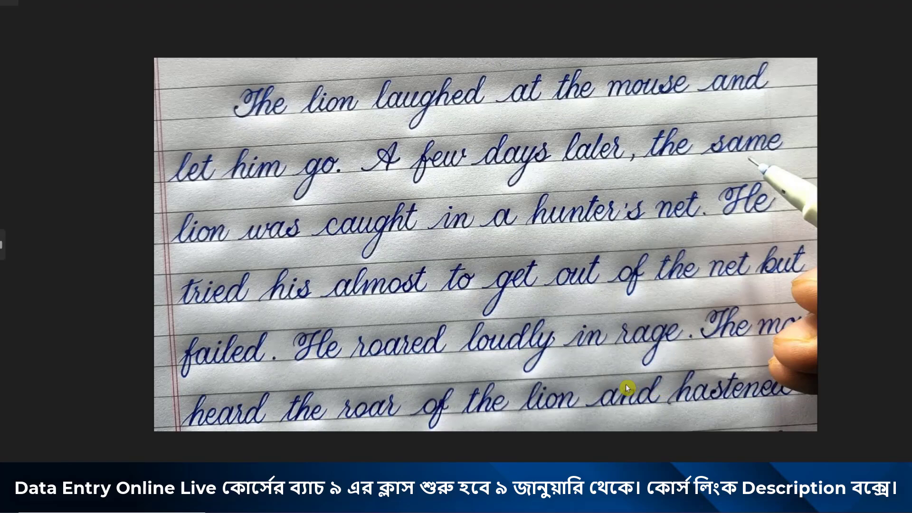
Browse to the next handwriting image and zoom it, then close Photos and the IMAGE folder
key("Right")
scroll(492, 223, "up", 2)
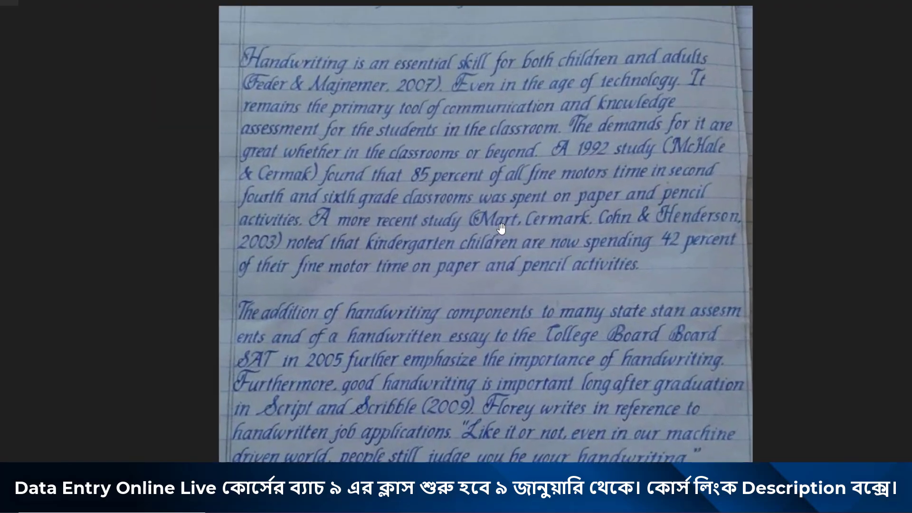
scroll(500, 223, "down", 3)
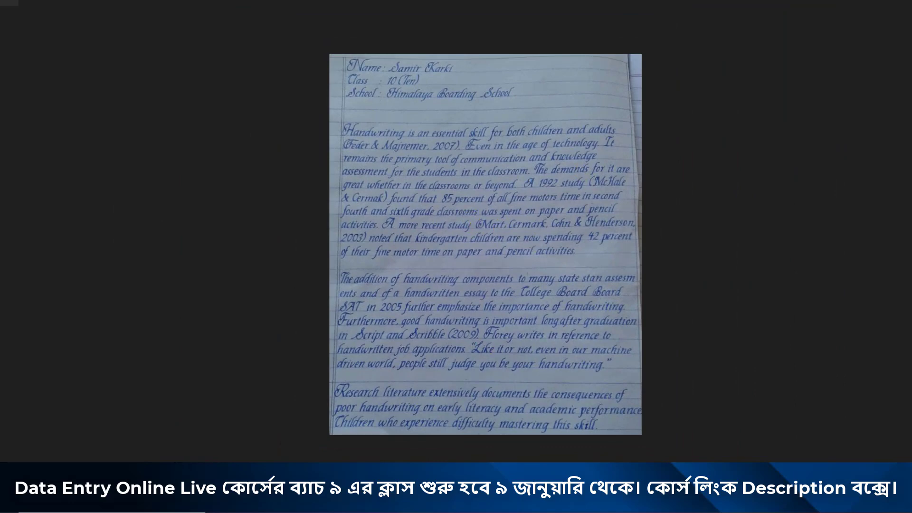
key("Escape")
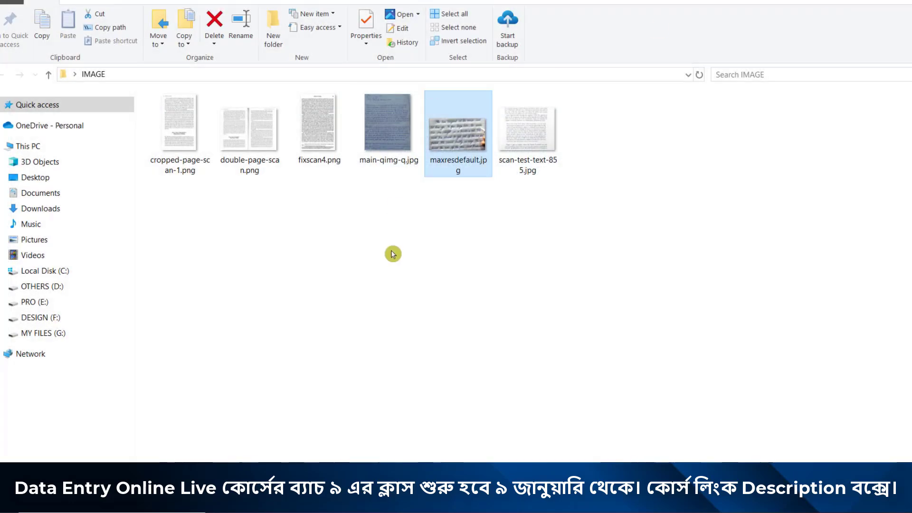
key("alt+F4")
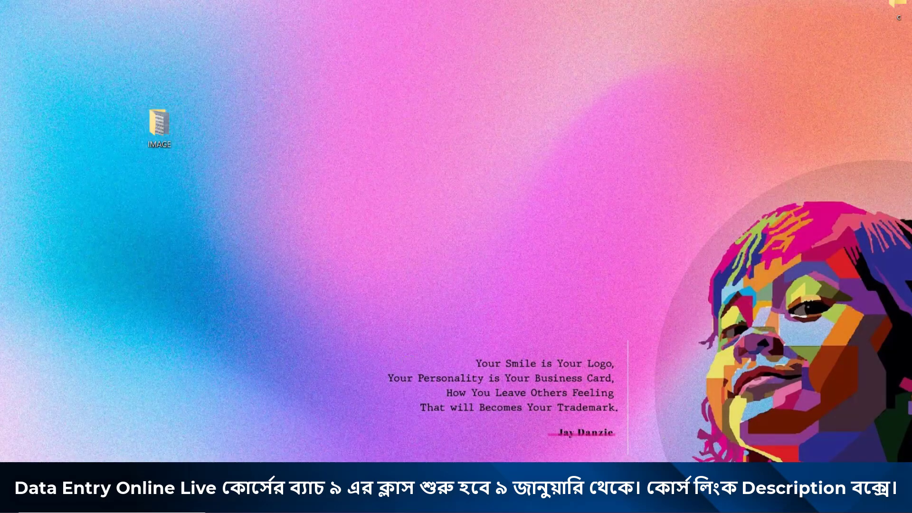
mouse_move(335, 499)
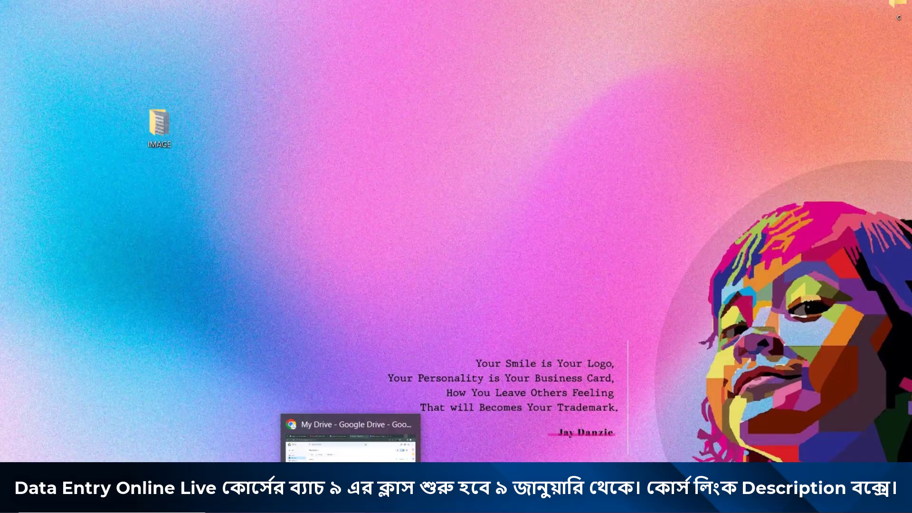
Upload maxresdefault.jpg from the IMAGE folder to My Drive and open it with Google Docs
left_click(335, 448)
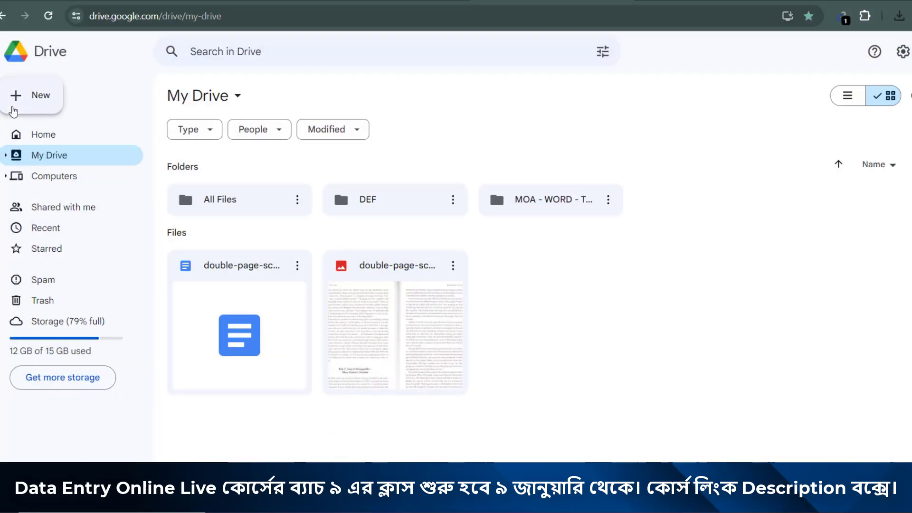
left_click(28, 100)
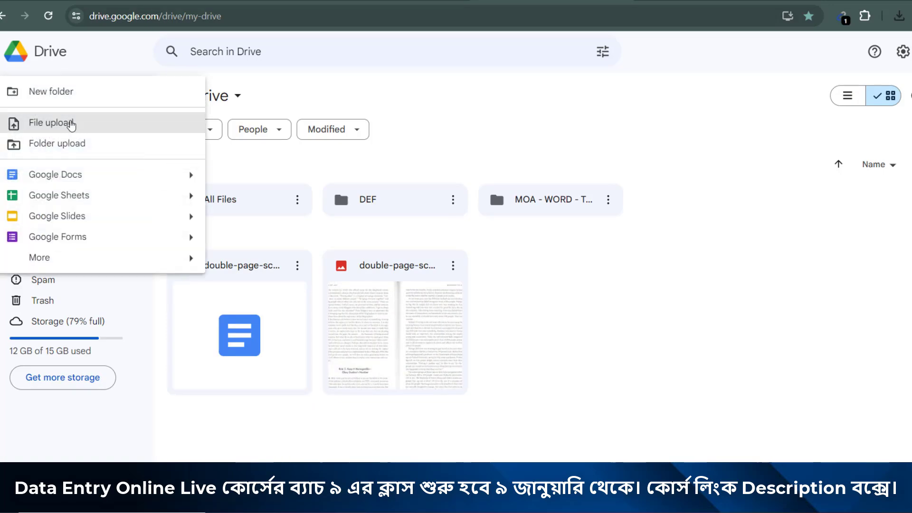
left_click(71, 125)
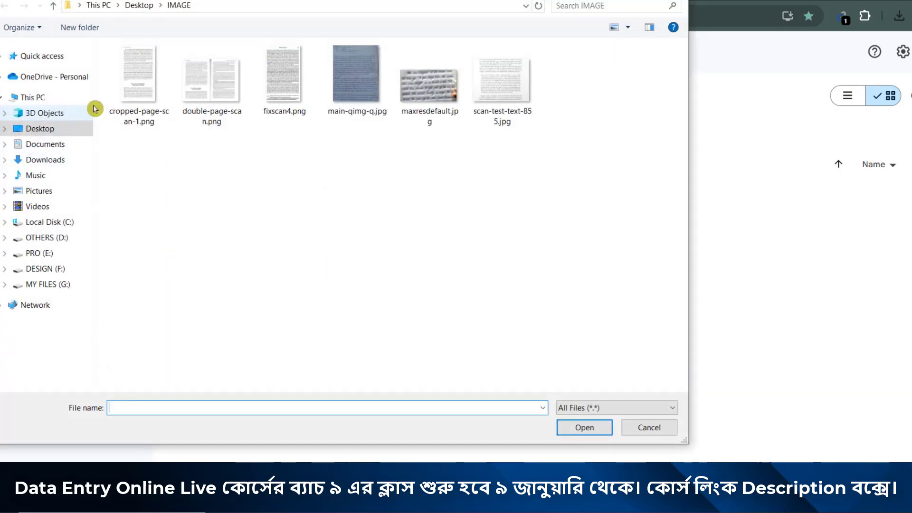
left_click(373, 81)
left_click(433, 88)
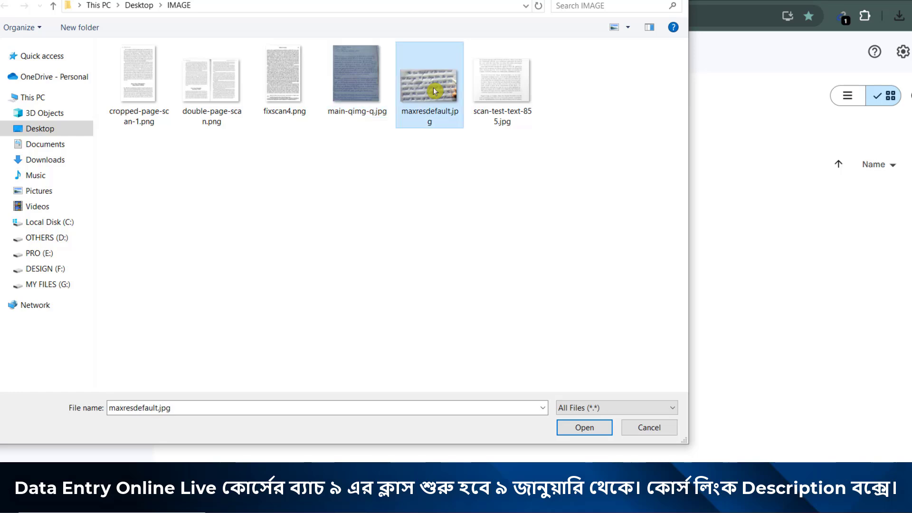
left_click(587, 428)
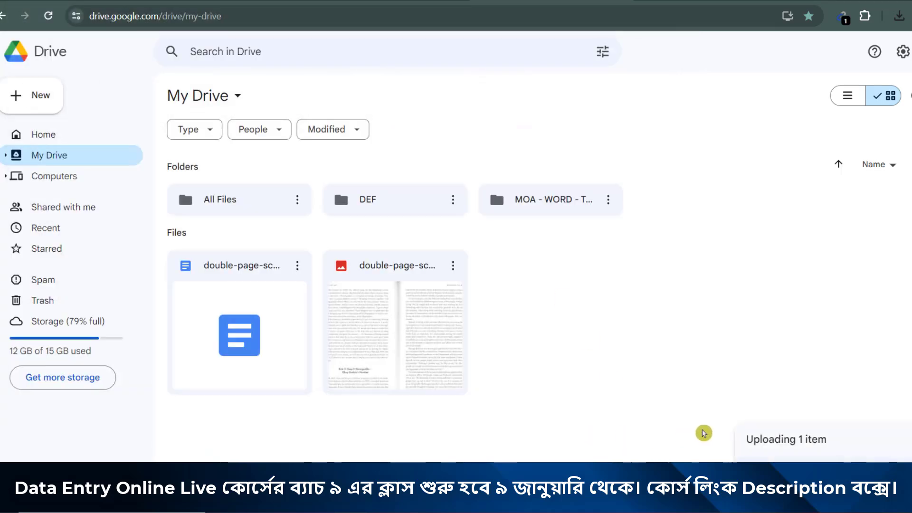
right_click(537, 337)
mouse_move(634, 132)
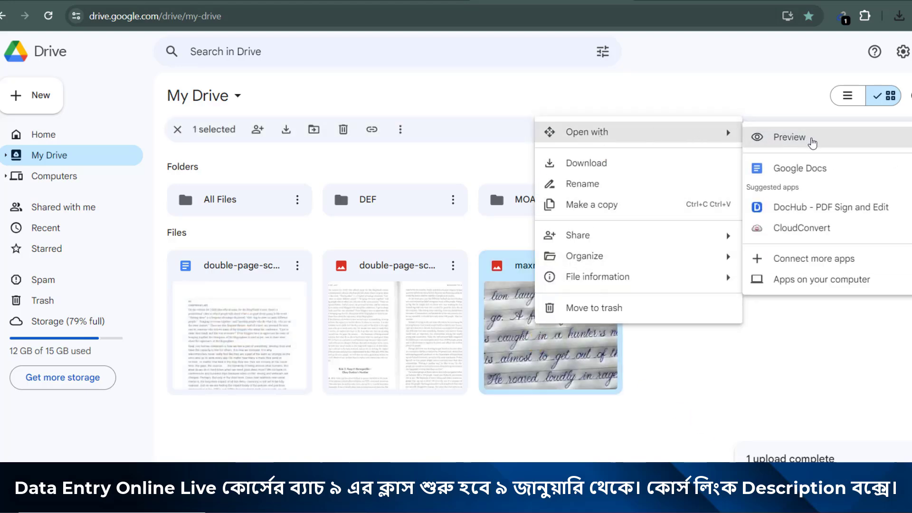
left_click(822, 179)
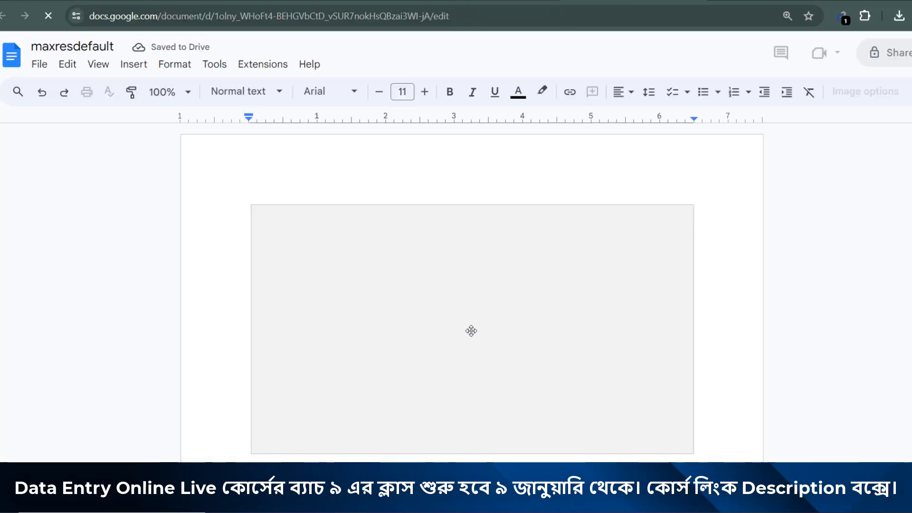
Delete the original handwriting image and the empty line above the recognised text
left_click(474, 332)
key("Delete")
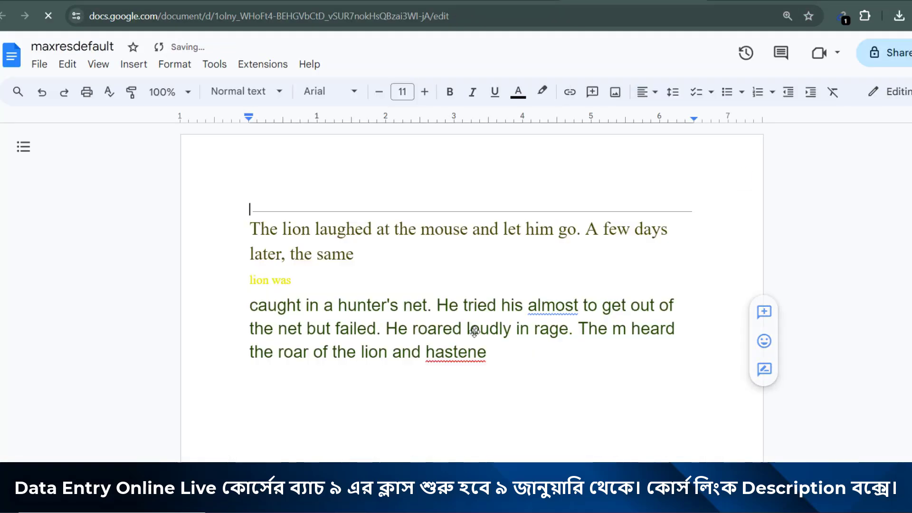
left_click(333, 255)
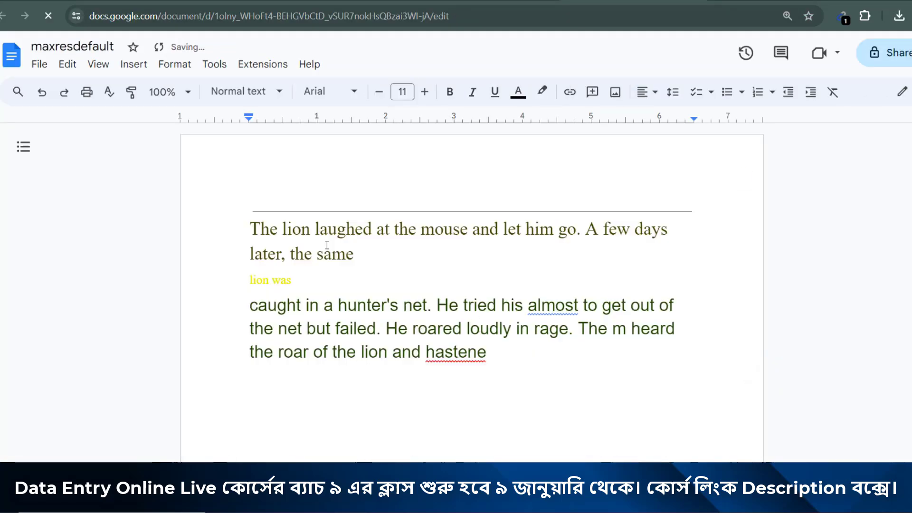
left_click(253, 210)
key("Delete")
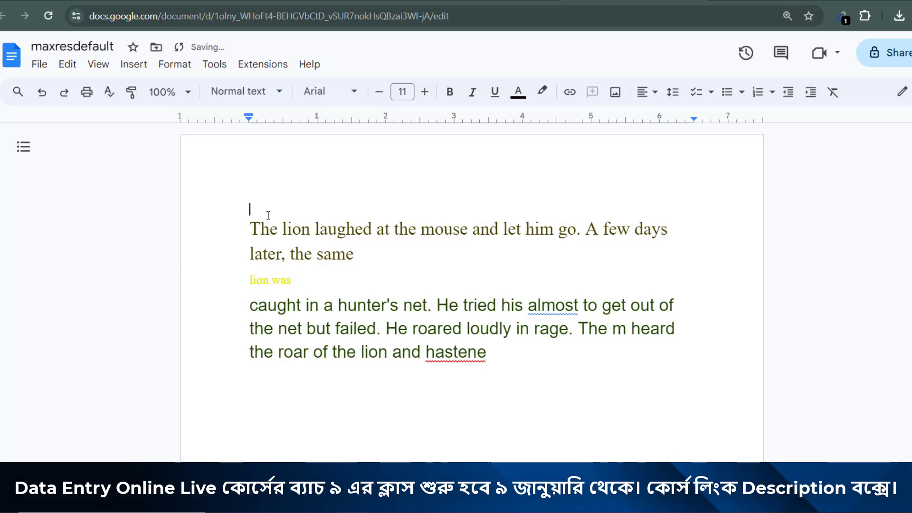
Format all the lion-and-mouse text as Arial, size 14, in black
key("ctrl+a")
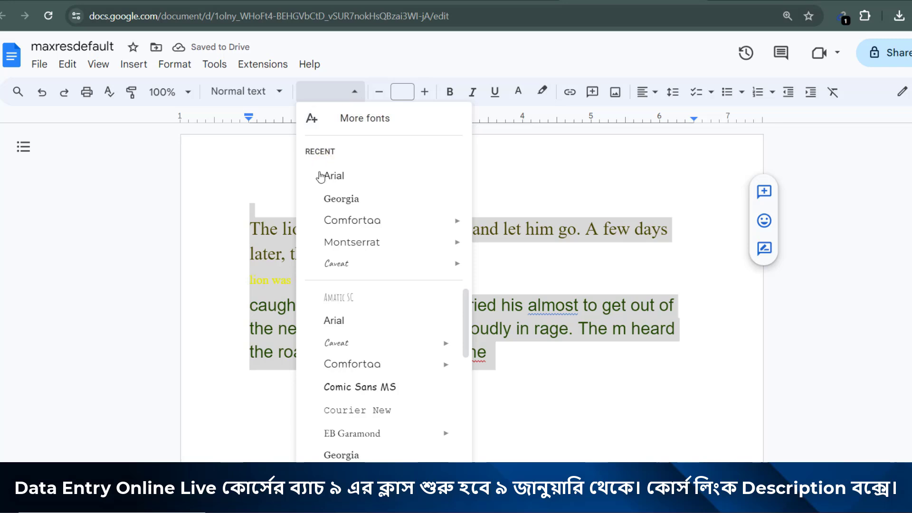
left_click(334, 175)
left_click(402, 92)
type("14")
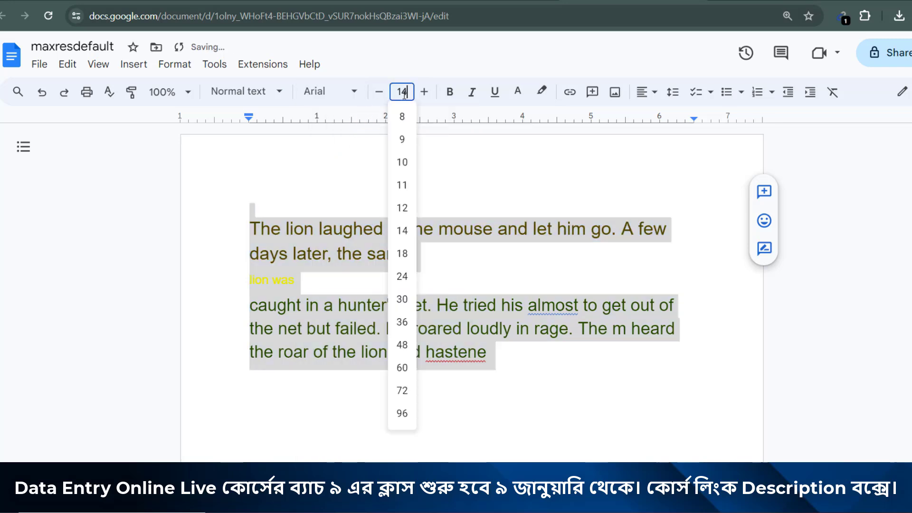
key("Return")
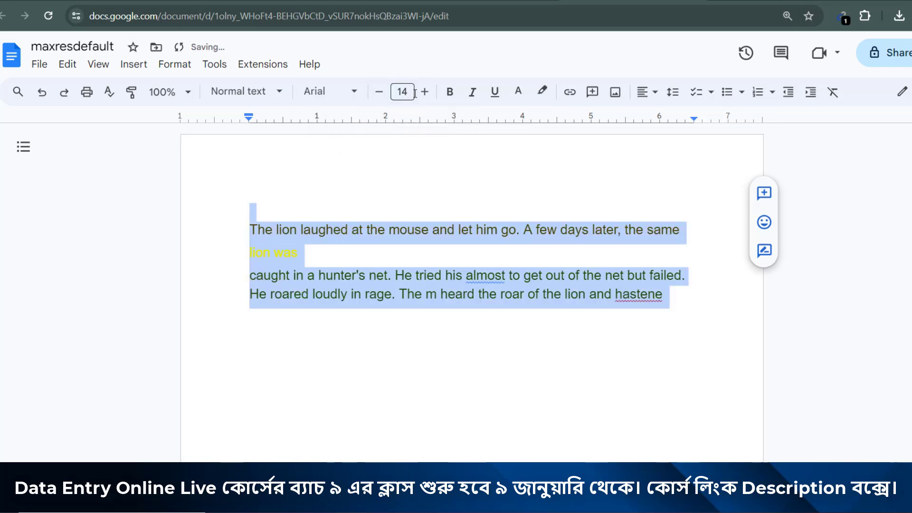
left_click(518, 92)
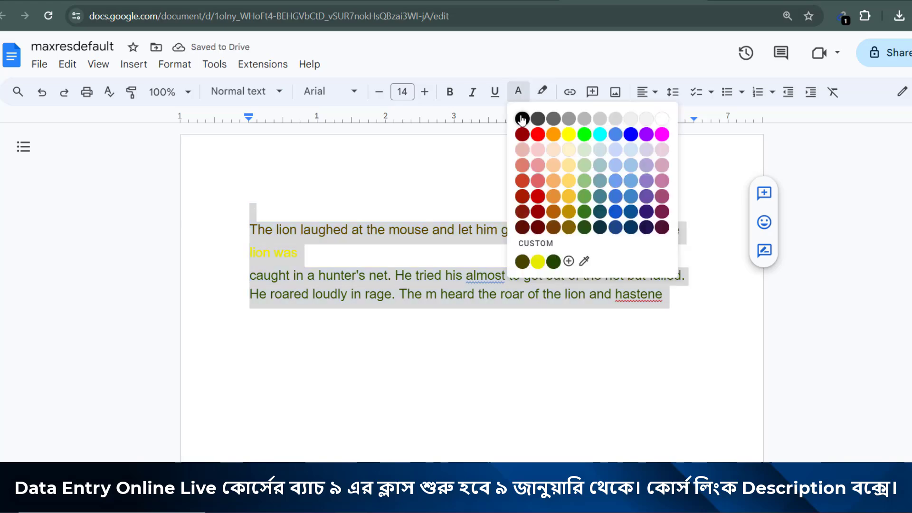
left_click(522, 119)
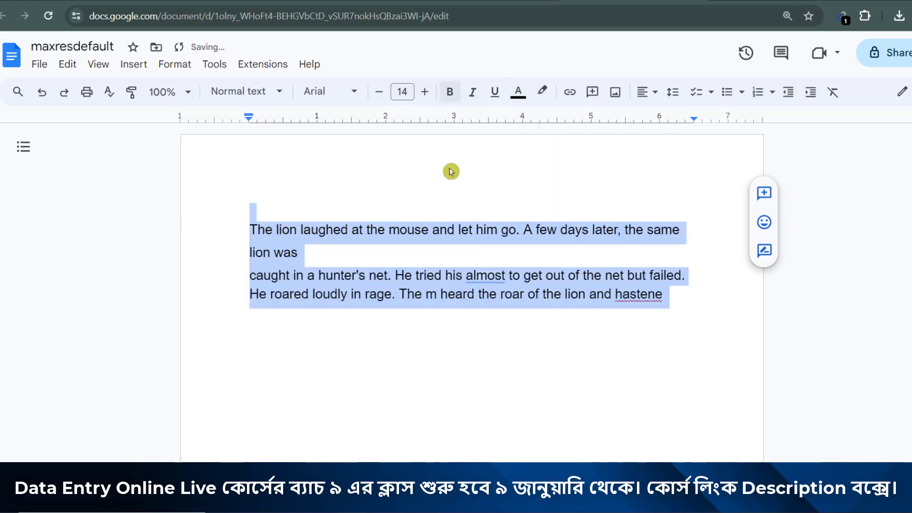
left_click(455, 260)
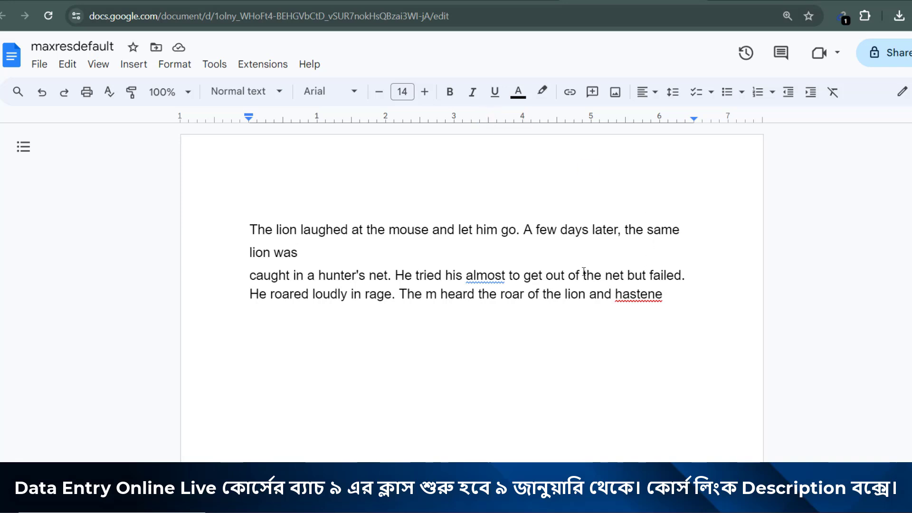
left_click(867, 14)
Go to Fiverr, search 'file convert' and note the 1,400+ services available
key("ctrl+t")
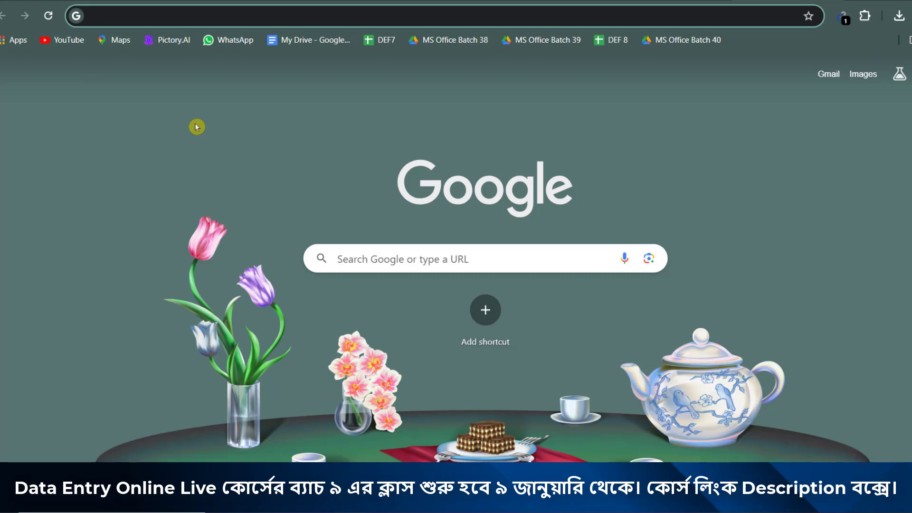
type("f")
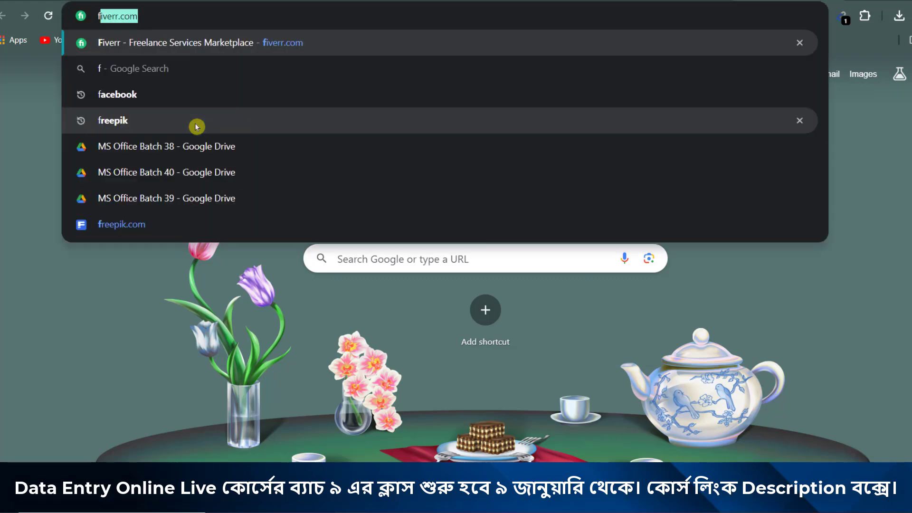
type("iverr.com")
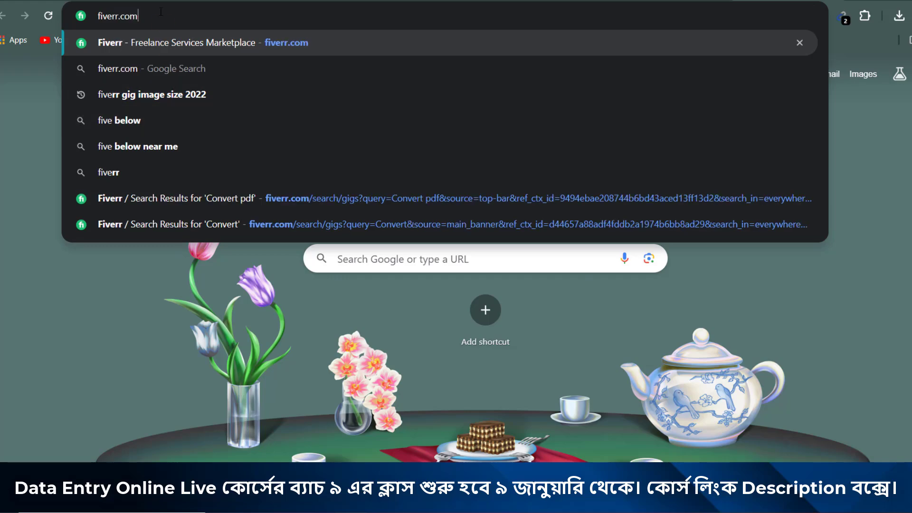
key("Return")
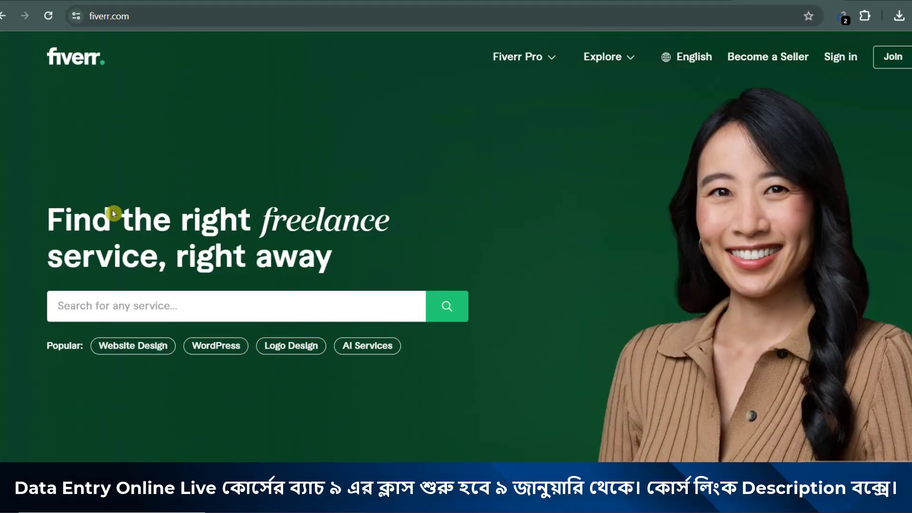
left_click(120, 303)
type("f")
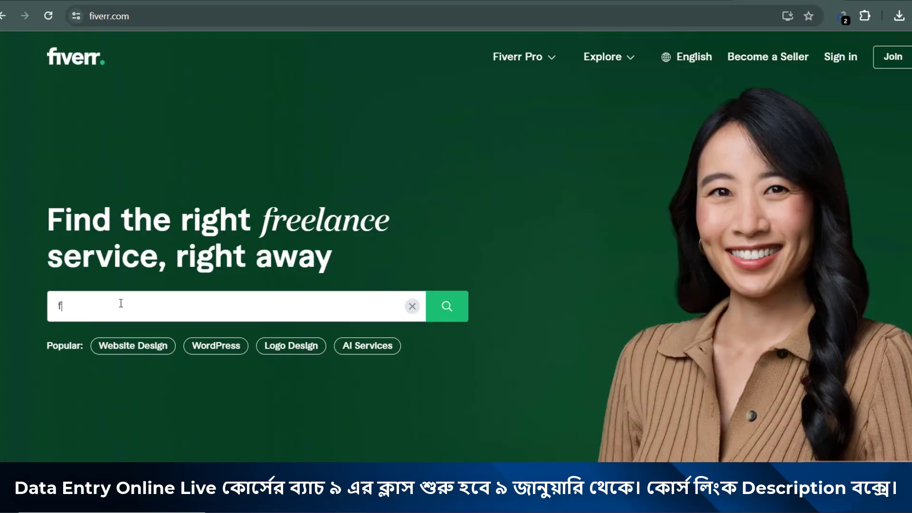
type("ile convertion")
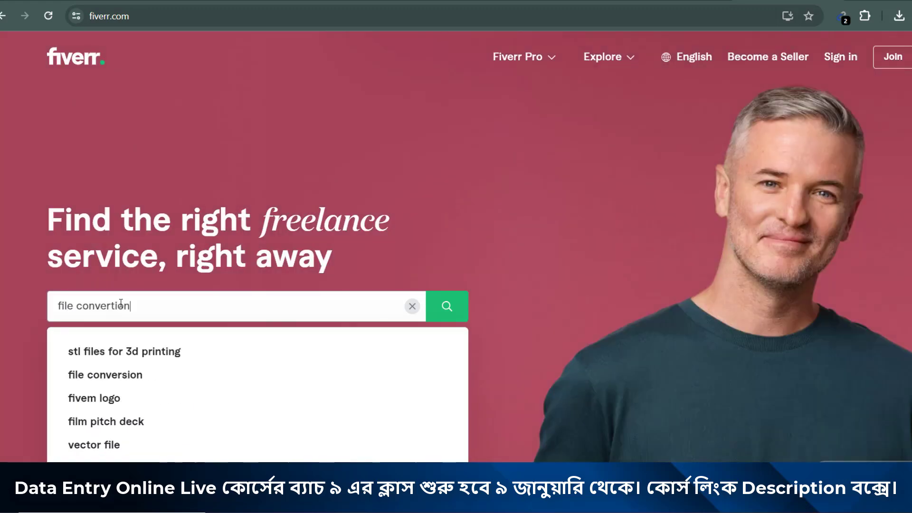
key("Return")
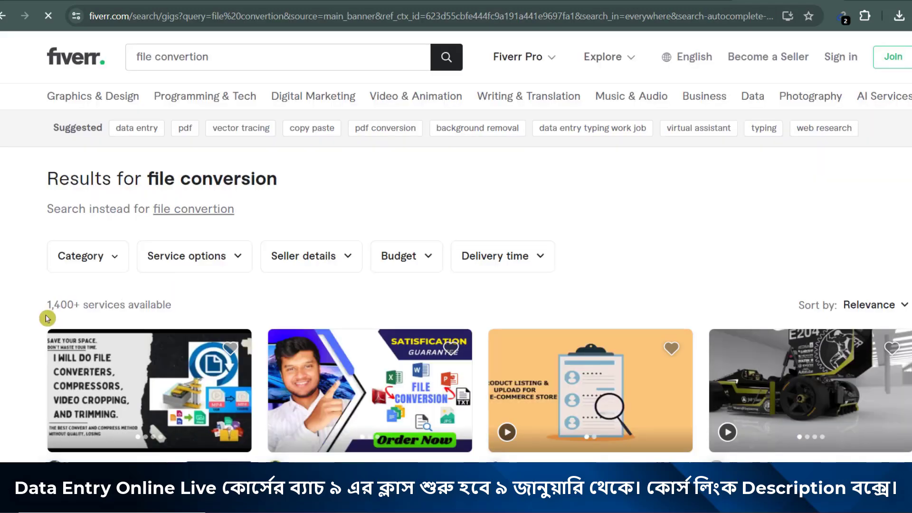
left_click_drag(49, 308, 181, 303)
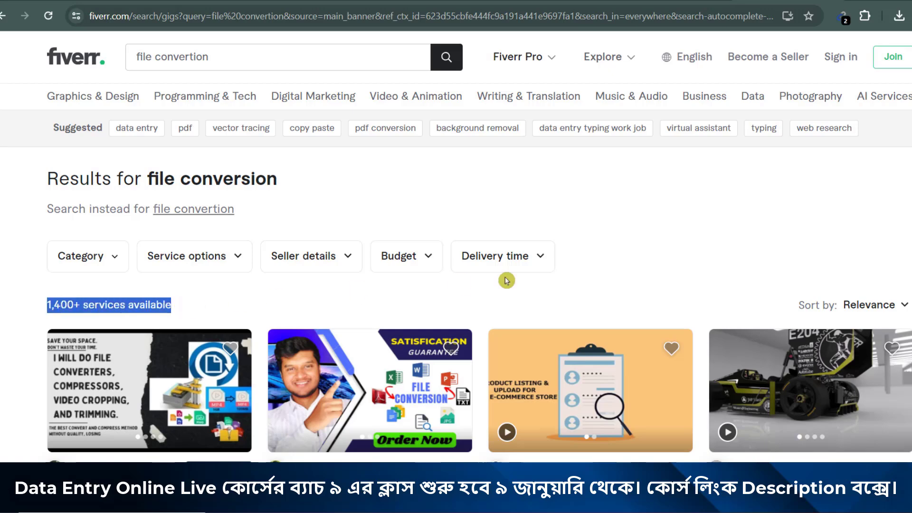
scroll(523, 279, "down", 1)
scroll(531, 279, "down", 1)
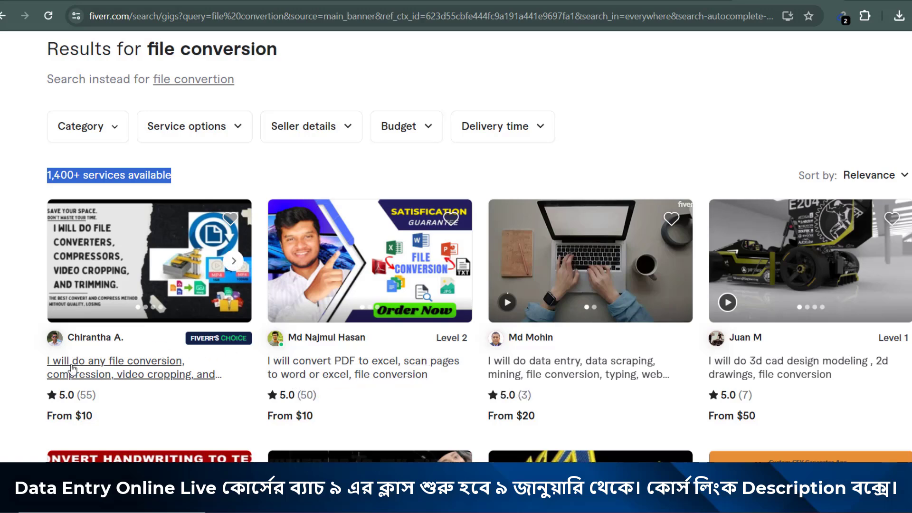
scroll(71, 368, "down", 1)
scroll(72, 369, "down", 1)
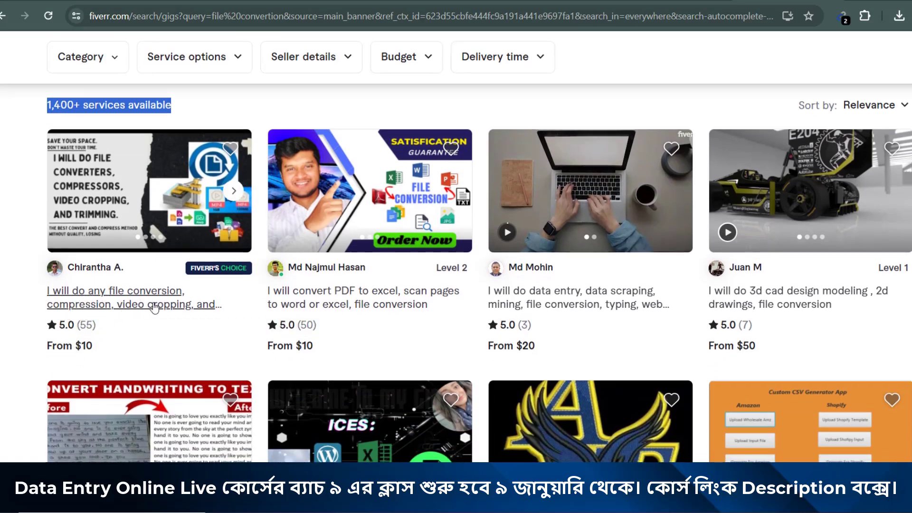
scroll(554, 233, "down", 3)
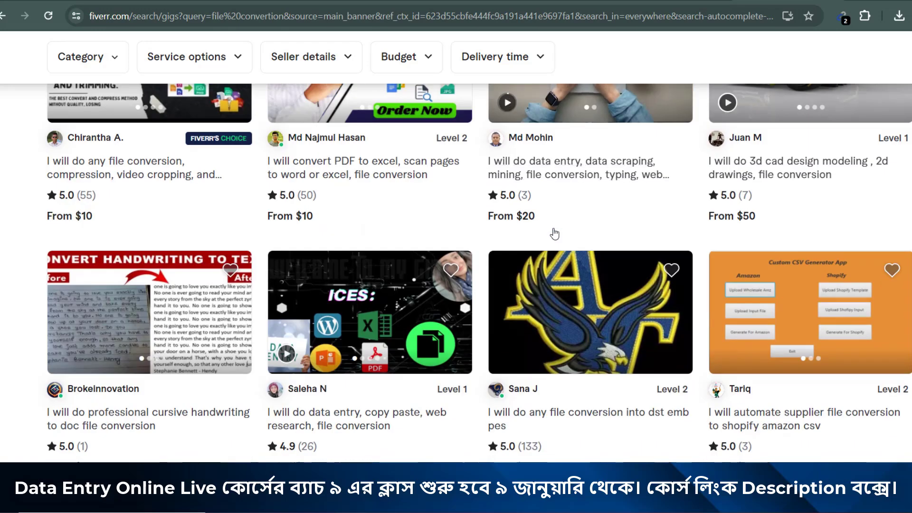
scroll(66, 304, "down", 3)
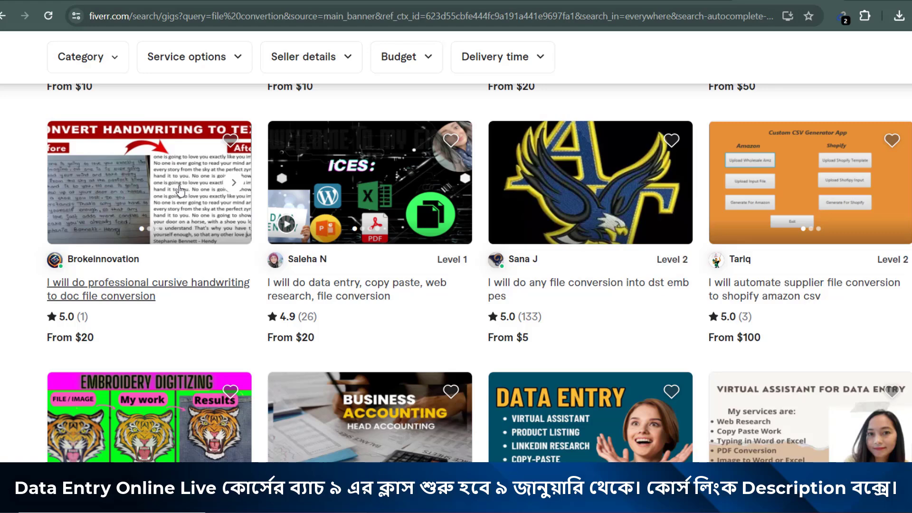
scroll(181, 323, "up", 10)
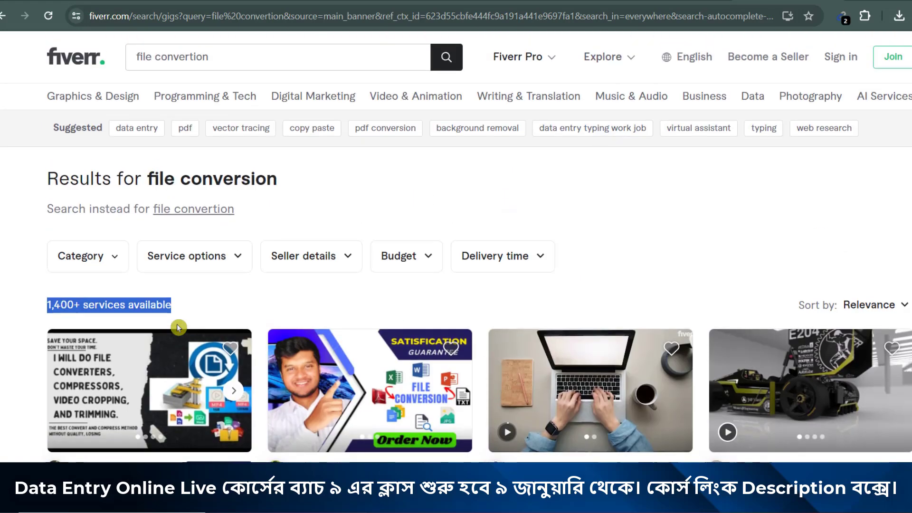
Search Fiverr for 'image to word', noting 44,000+ services and the first gig's 461 reviews
left_click_drag(214, 56, 132, 57)
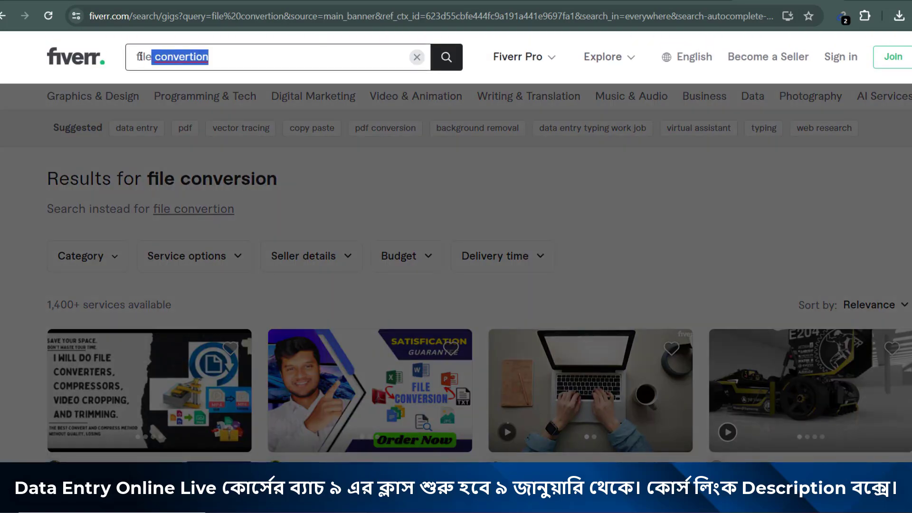
type("im")
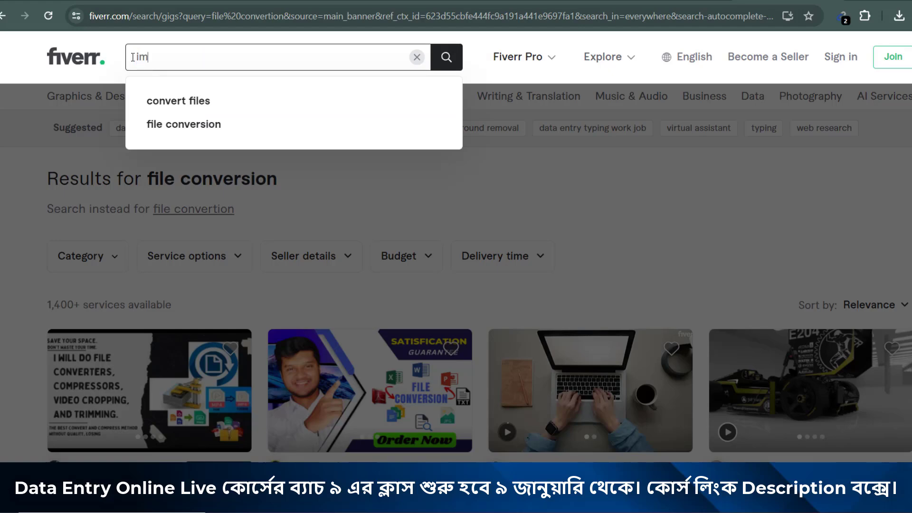
type("age")
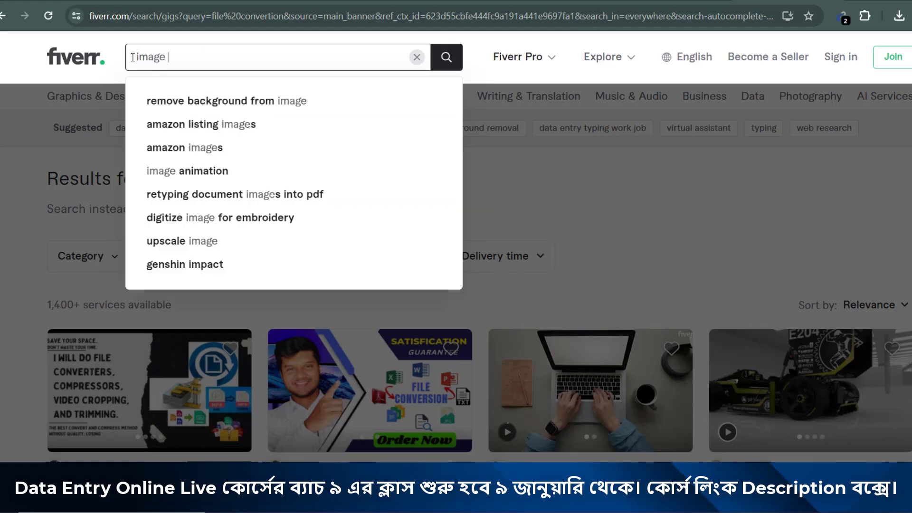
type("t")
type("wod")
key("Return")
key("BackSpace")
type("rd")
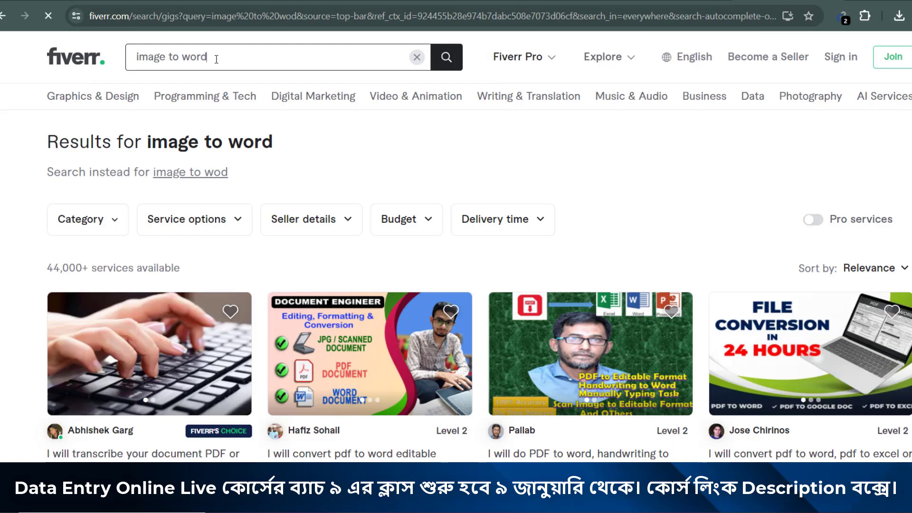
key("Return")
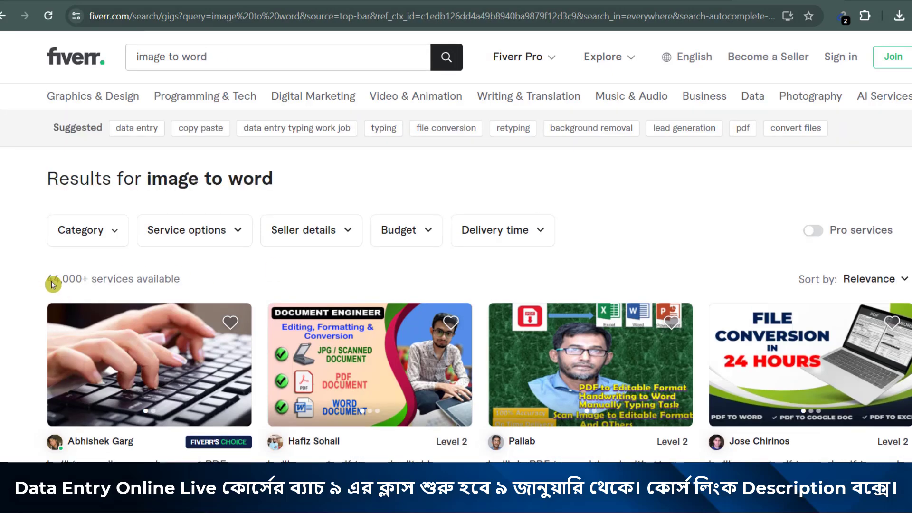
left_click_drag(47, 280, 184, 282)
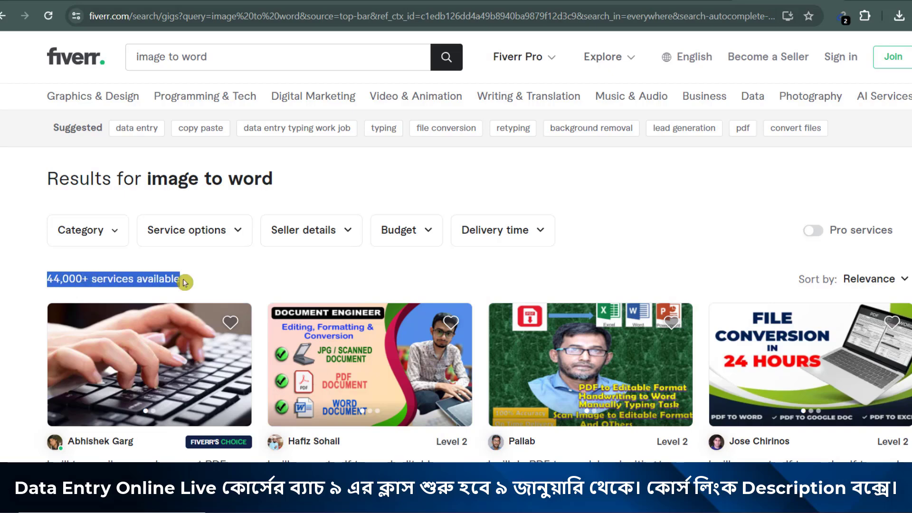
mouse_move(165, 56)
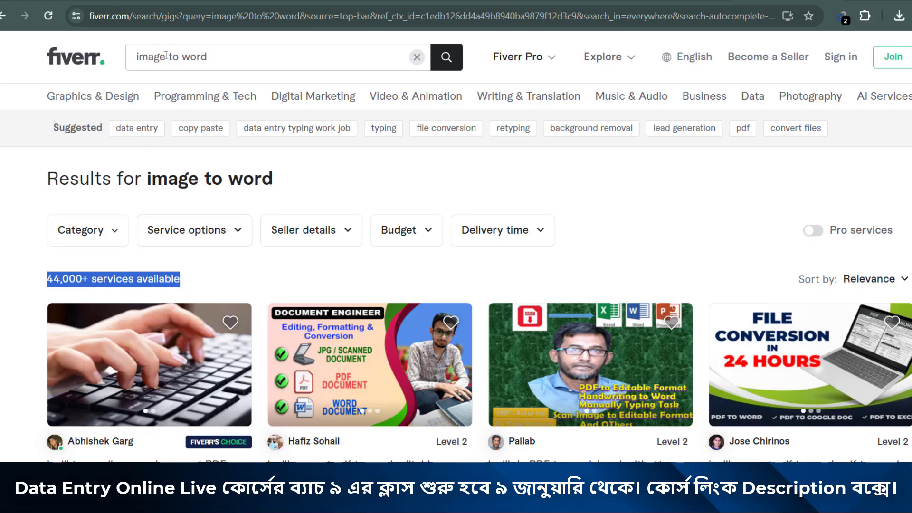
scroll(362, 209, "down", 3)
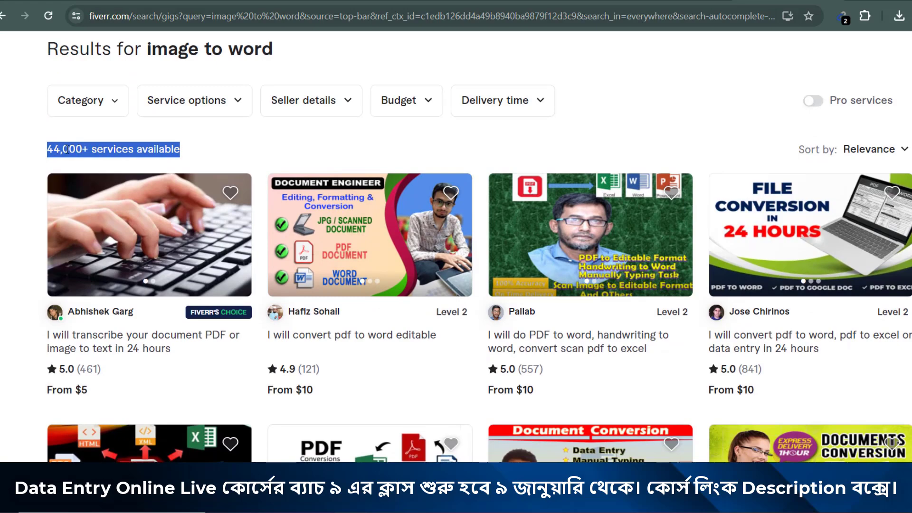
scroll(222, 155, "down", 2)
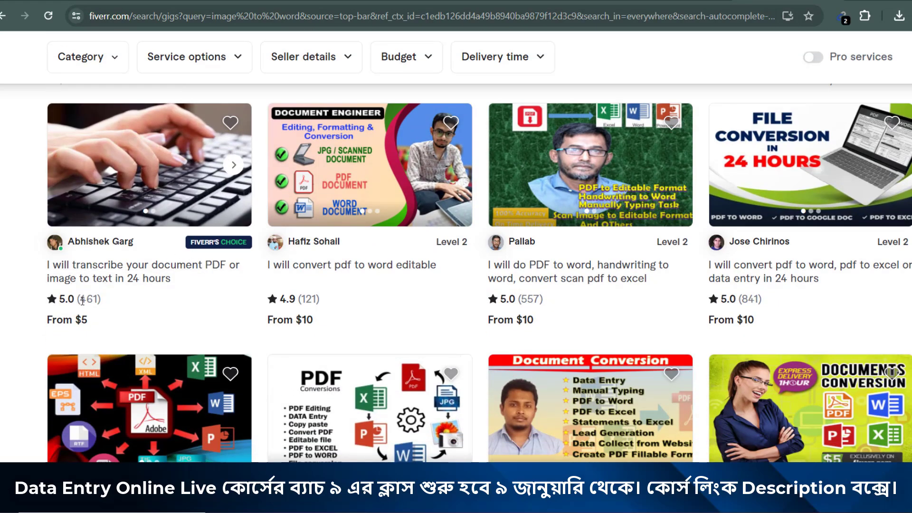
left_click_drag(80, 300, 97, 299)
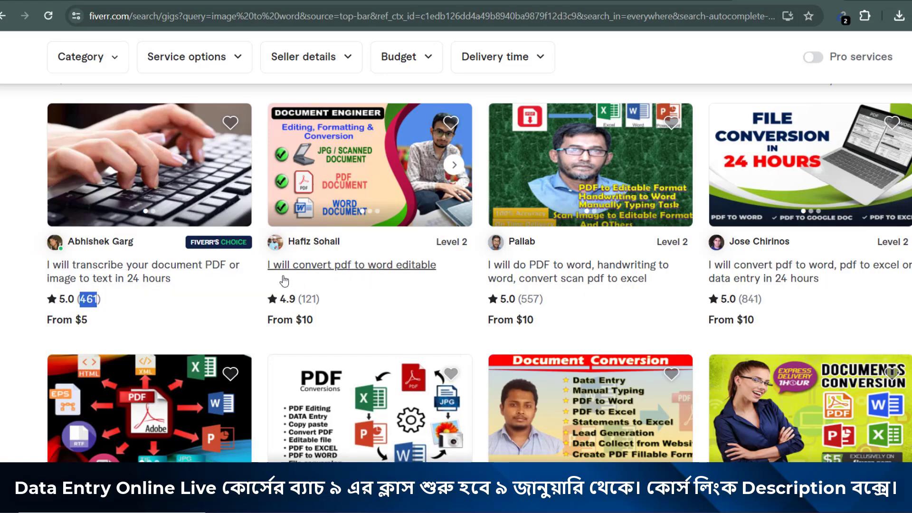
mouse_move(577, 272)
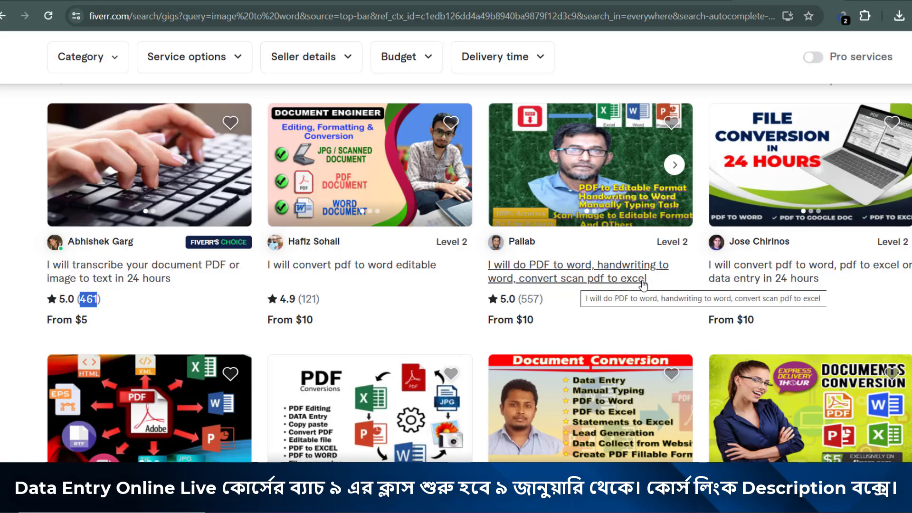
left_click(553, 297)
Point out further gigs' review counts of 557, 841 and 1k+ down the results
left_click_drag(540, 299, 526, 299)
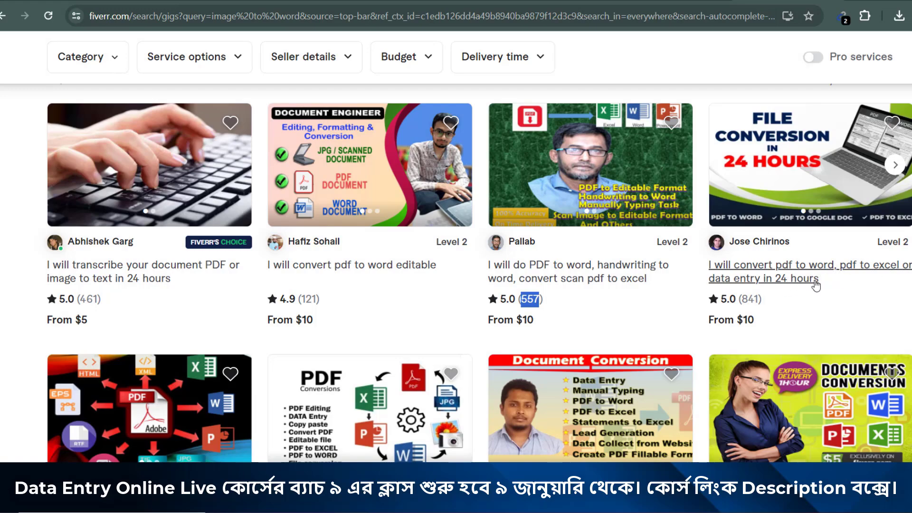
left_click_drag(743, 298, 759, 299)
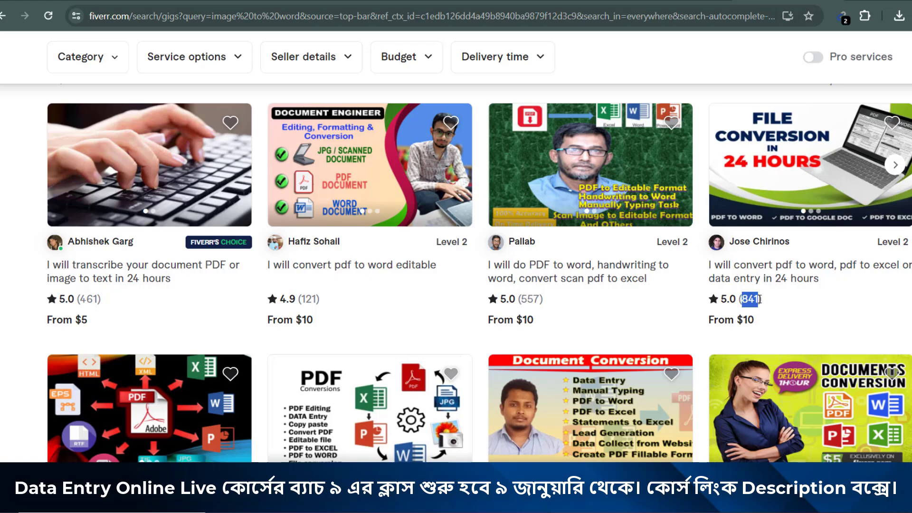
scroll(759, 298, "down", 4)
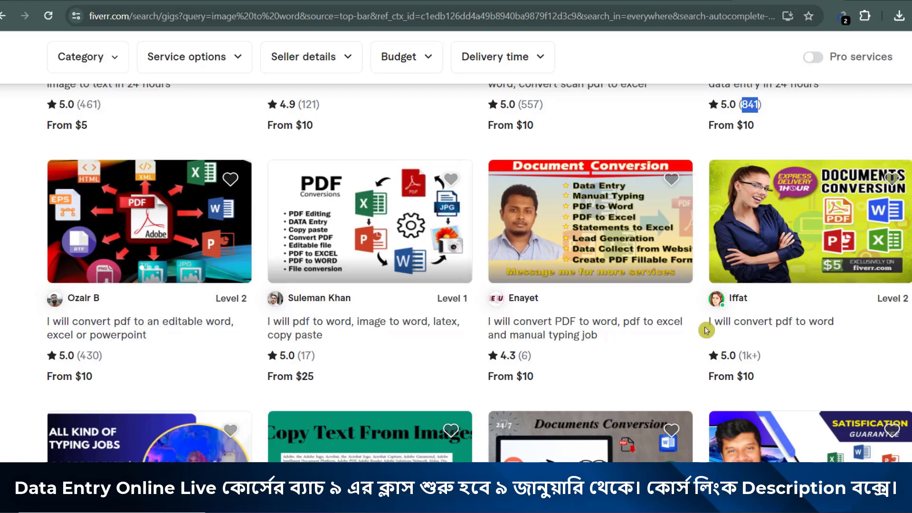
scroll(713, 210, "down", 3)
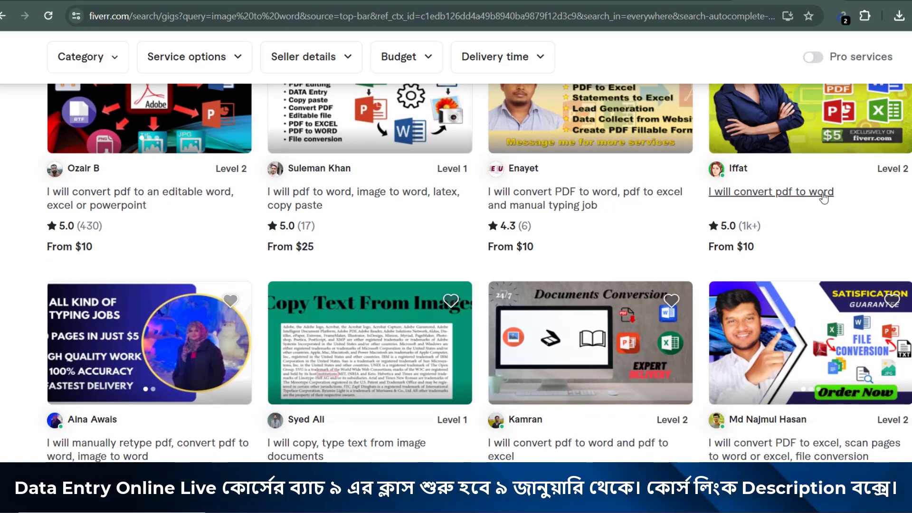
left_click_drag(744, 227, 759, 227)
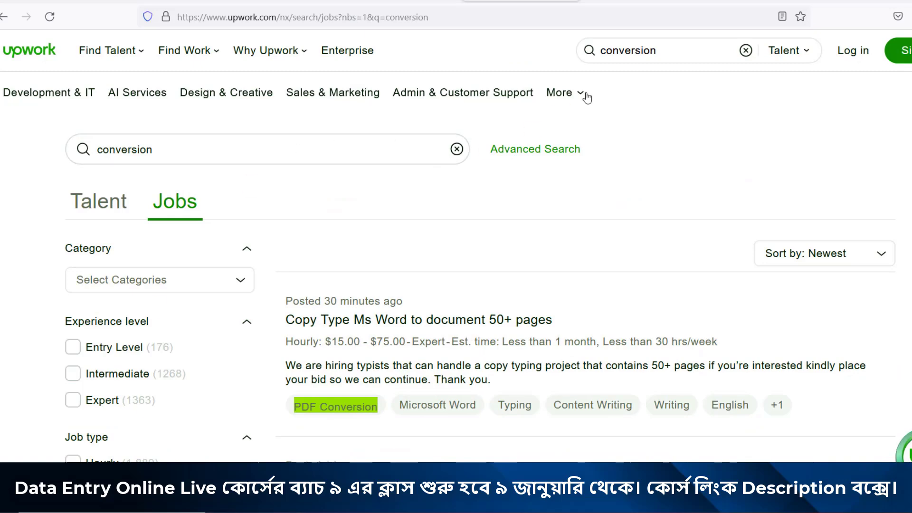
Scroll Upwork's conversion jobs and highlight the 'Easy Document typing (Covert PDF to Word)' listing
left_click(682, 51)
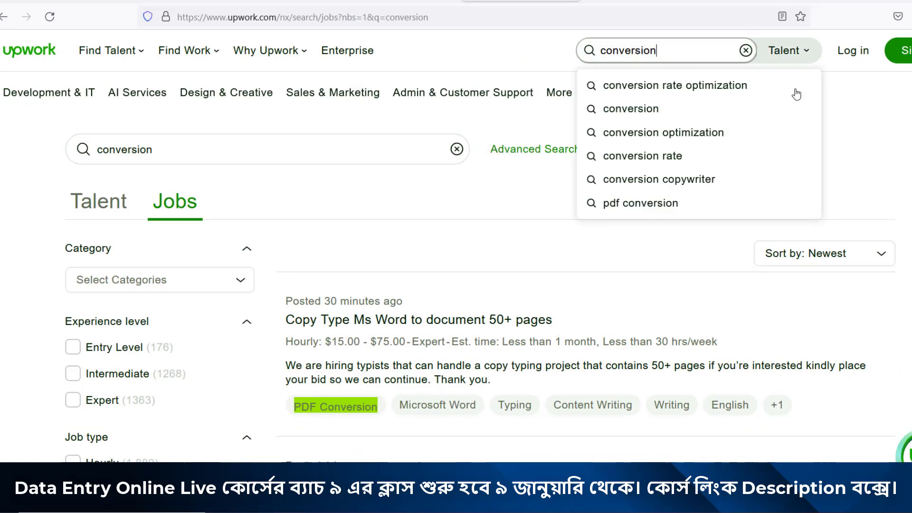
left_click(874, 118)
scroll(578, 282, "down", 2)
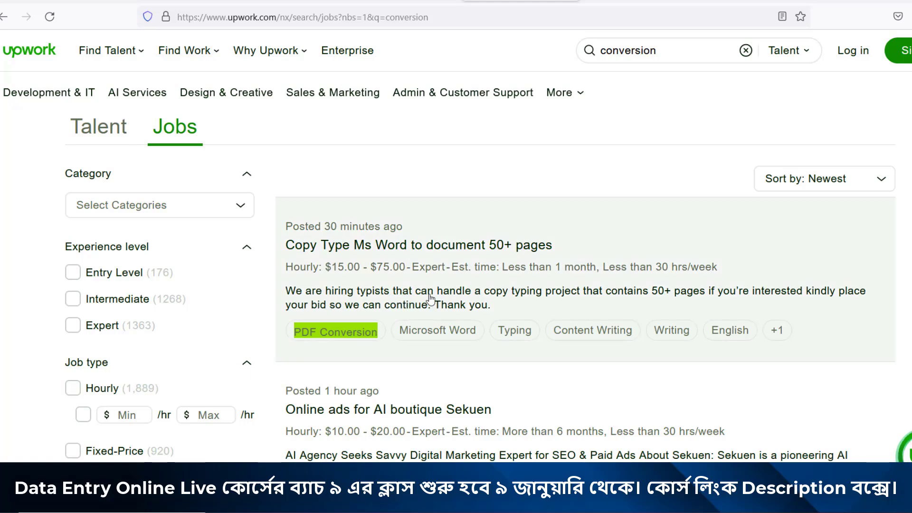
left_click(73, 407)
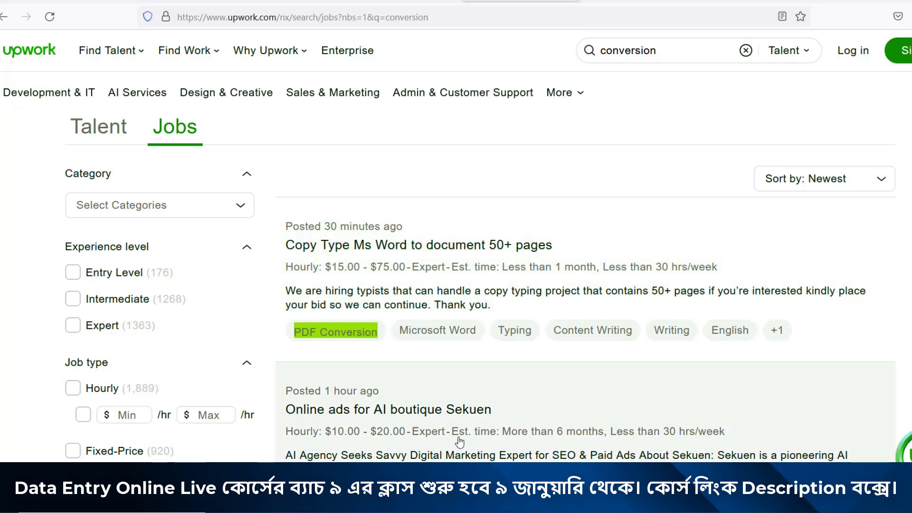
scroll(489, 432, "down", 5)
scroll(496, 430, "down", 2)
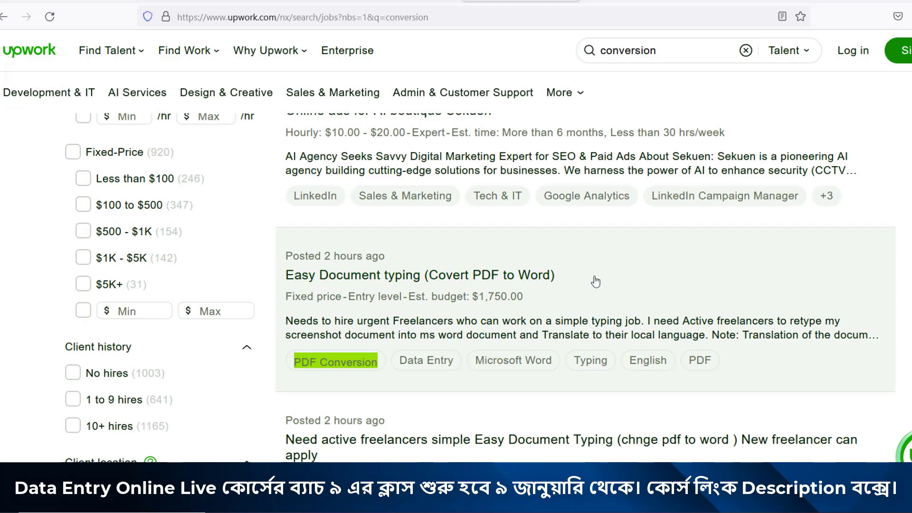
left_click_drag(556, 275, 273, 283)
left_click(427, 320)
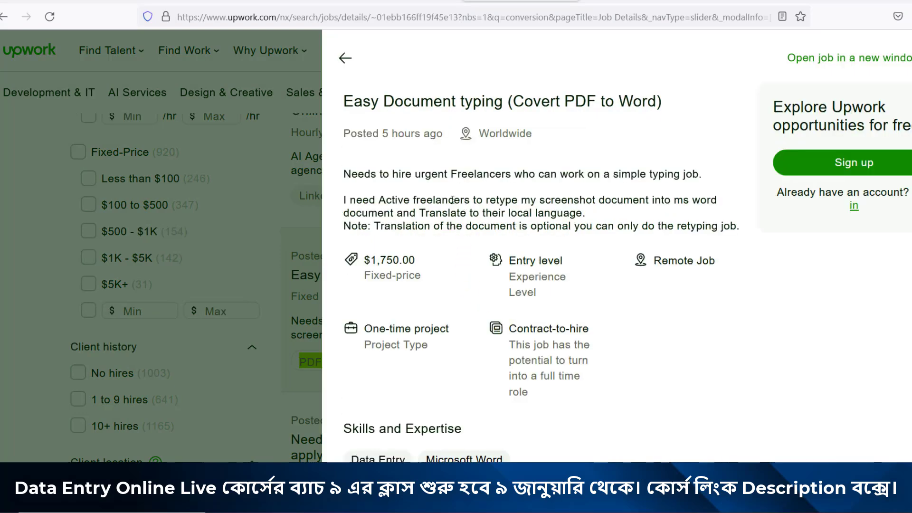
left_click_drag(419, 200, 656, 200)
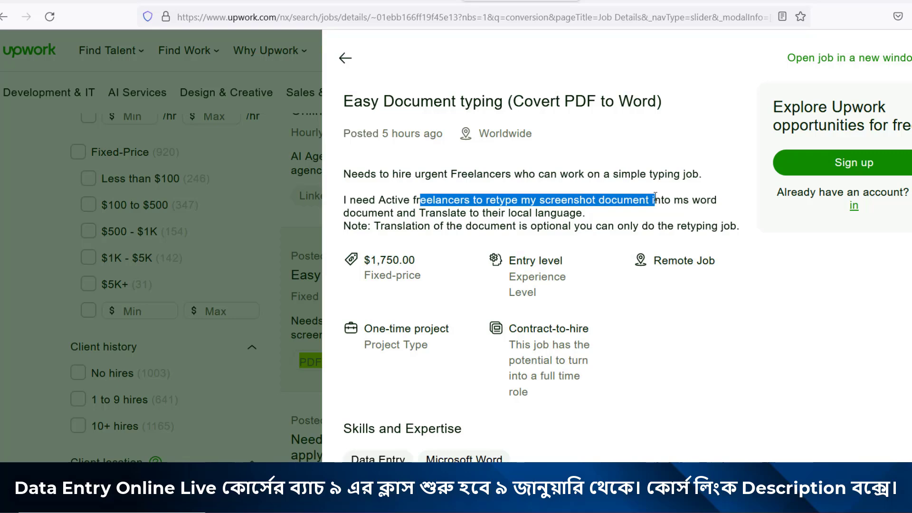
left_click_drag(656, 200, 718, 201)
left_click(369, 218)
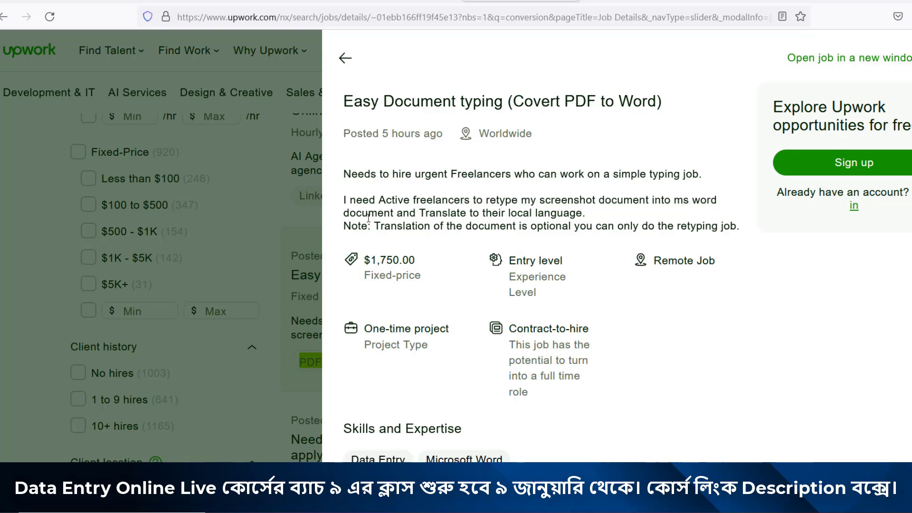
left_click_drag(369, 218, 589, 215)
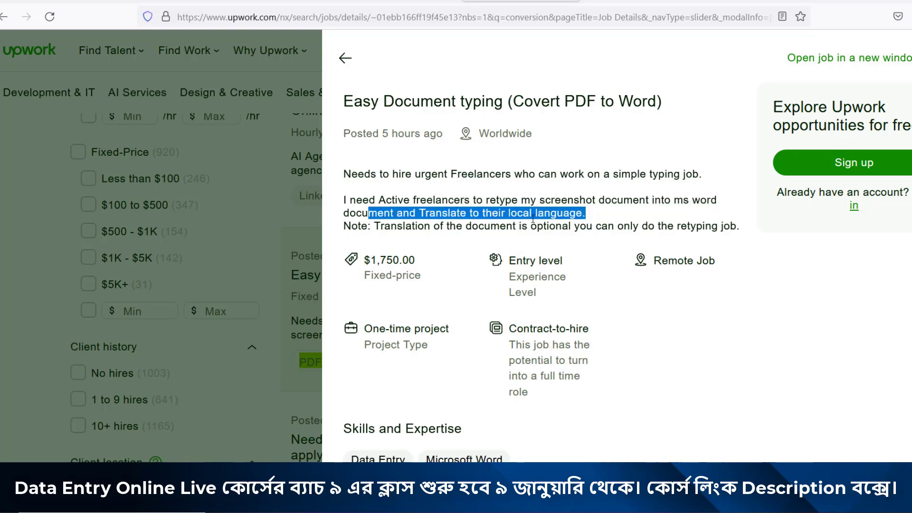
left_click_drag(449, 226, 593, 226)
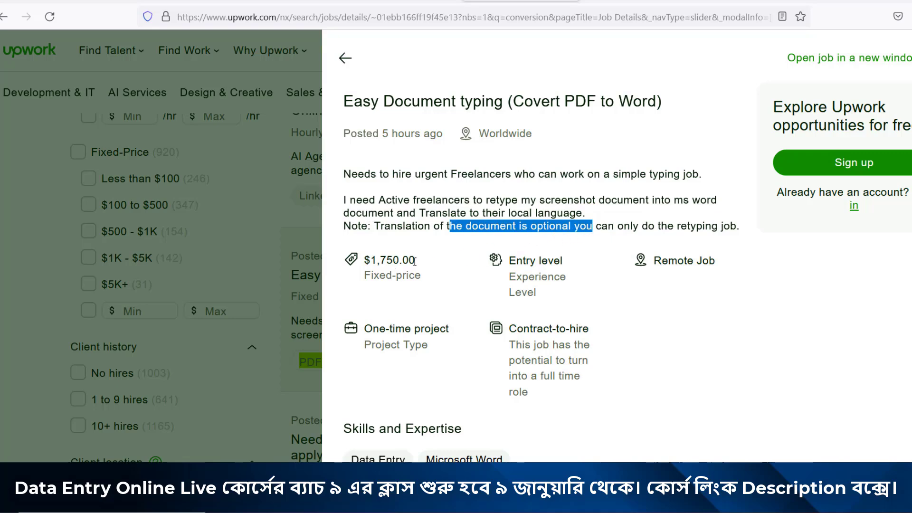
left_click_drag(415, 261, 400, 261)
left_click_drag(564, 263, 530, 262)
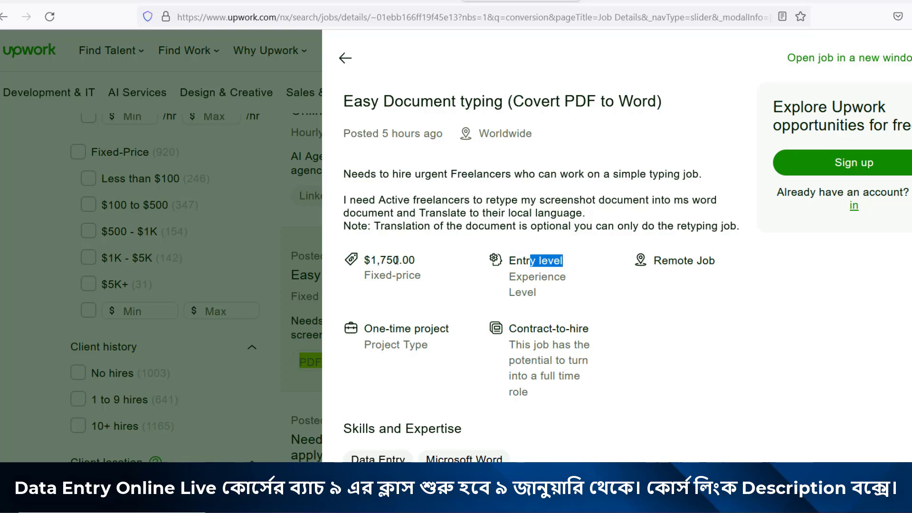
scroll(395, 260, "down", 2)
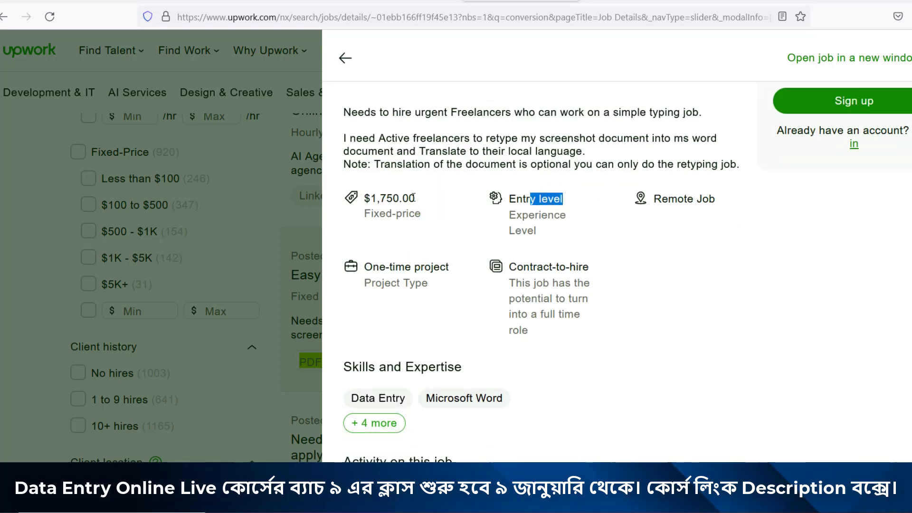
left_click_drag(415, 198, 371, 198)
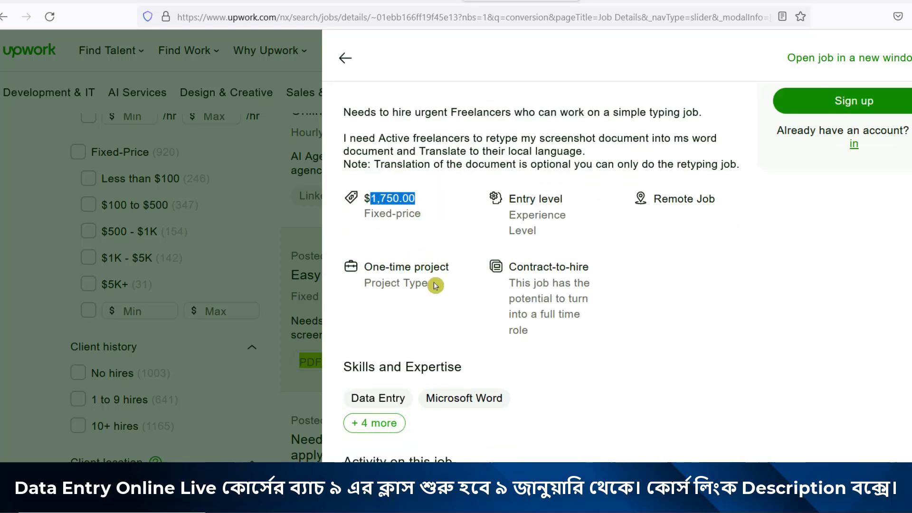
left_click(342, 61)
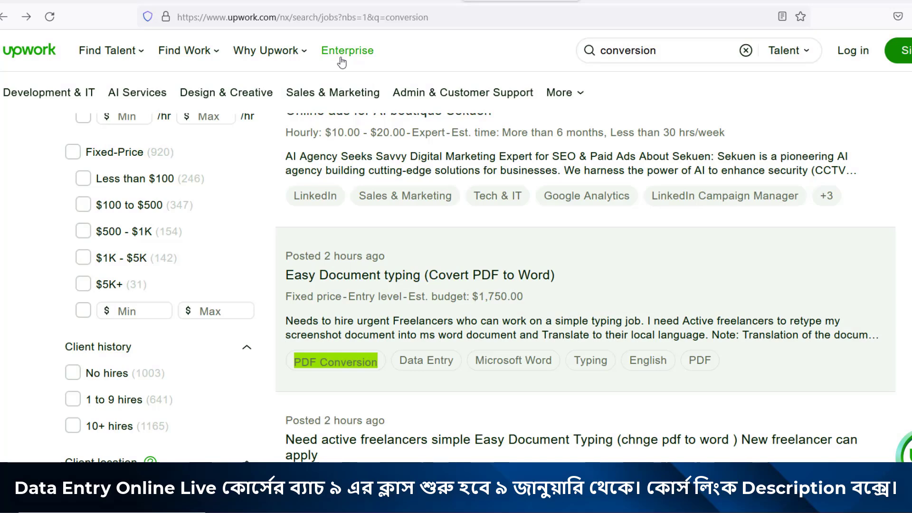
Search Freelancer jobs for 'Image to word', noting the 782 jobs found
type("Im")
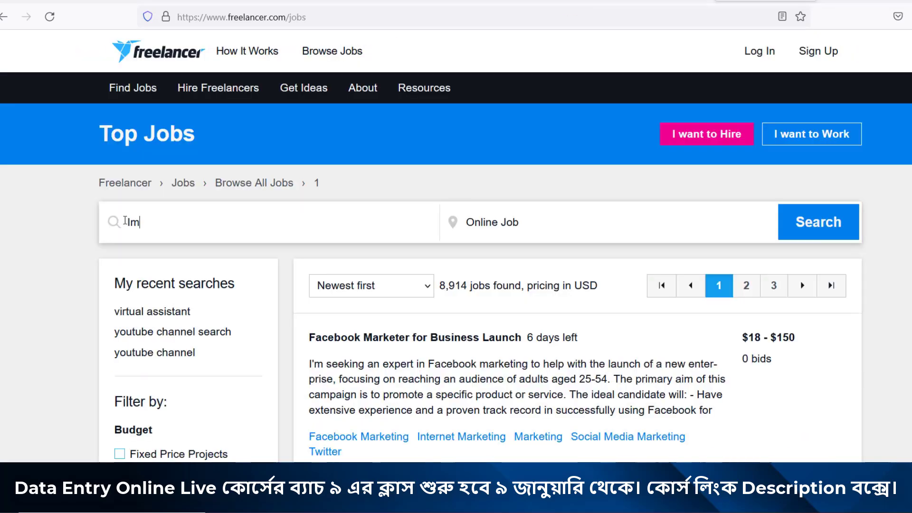
type("age to ")
type("word")
key("Return")
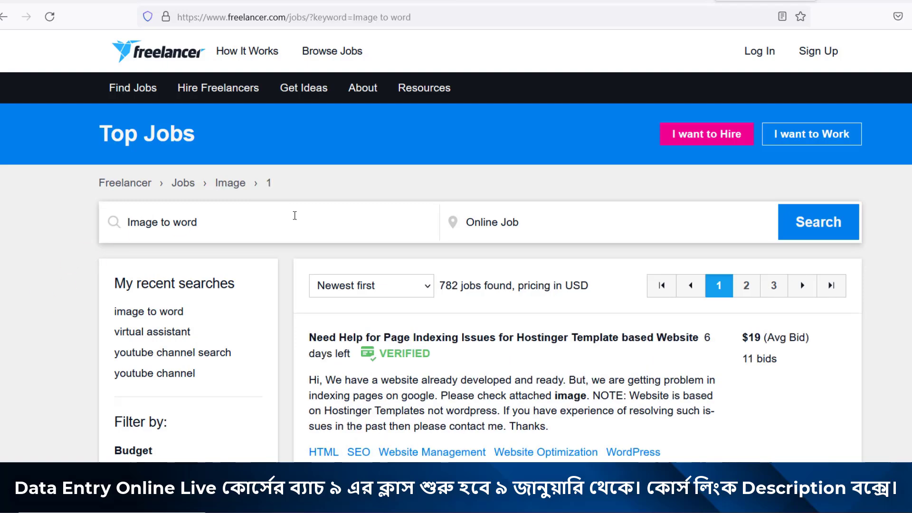
scroll(637, 321, "down", 3)
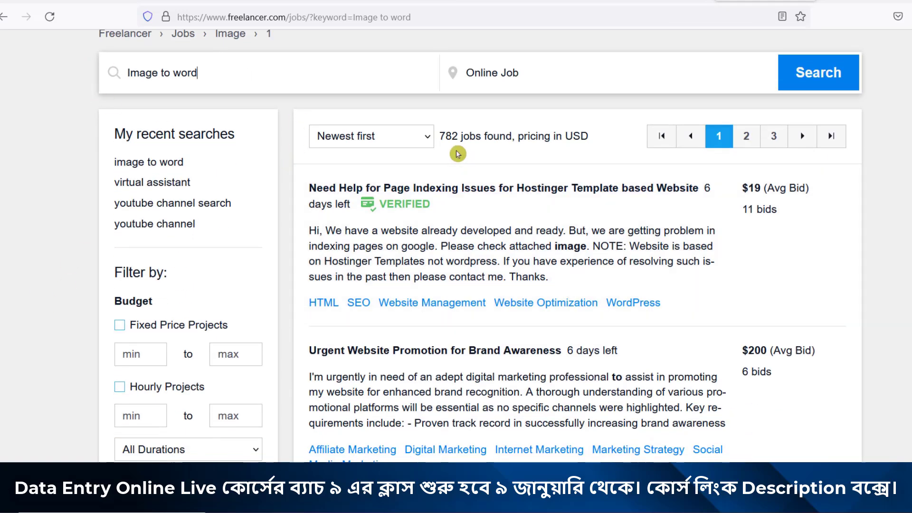
left_click_drag(439, 136, 577, 136)
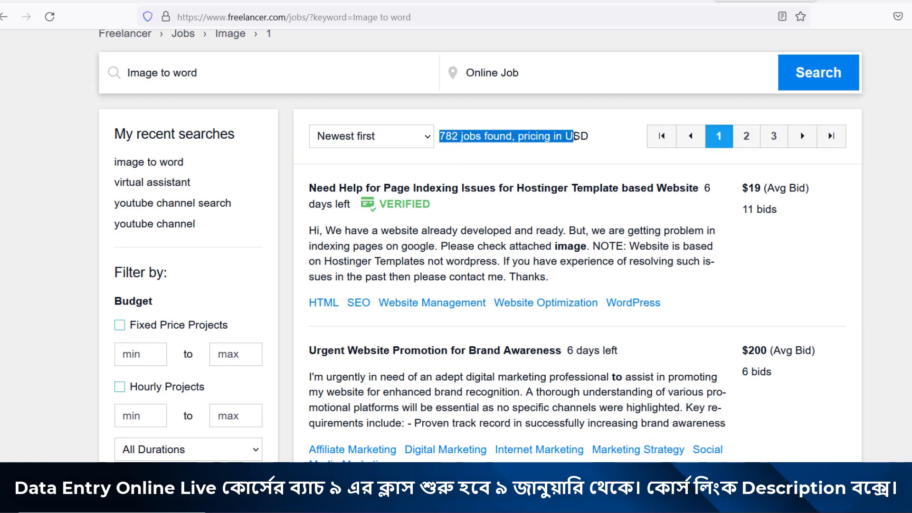
Replace the search with 'file convertion', noting the 360 jobs found
triple_click(161, 73)
type("file co")
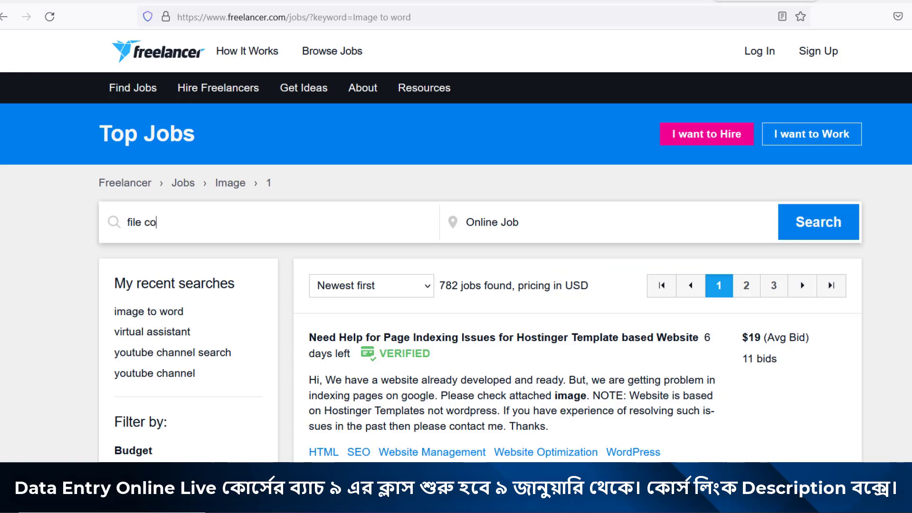
type("nvertion")
key("Return")
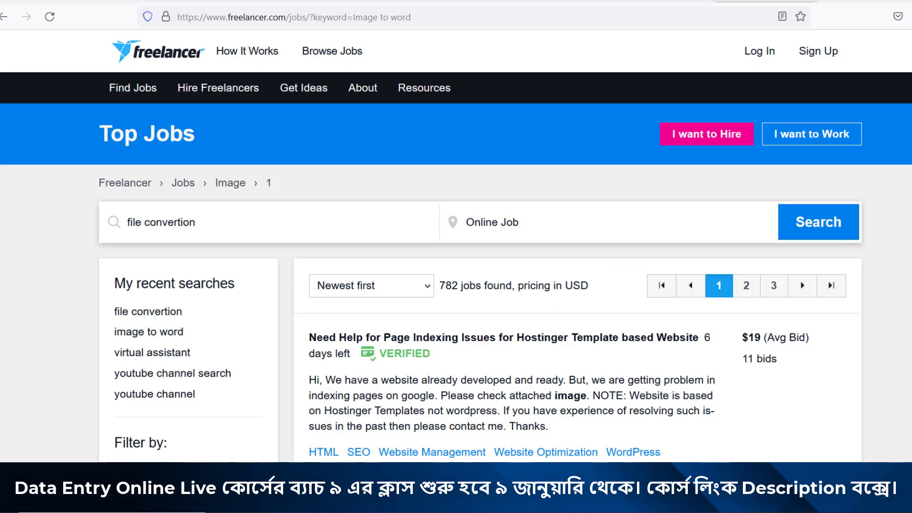
scroll(509, 265, "down", 3)
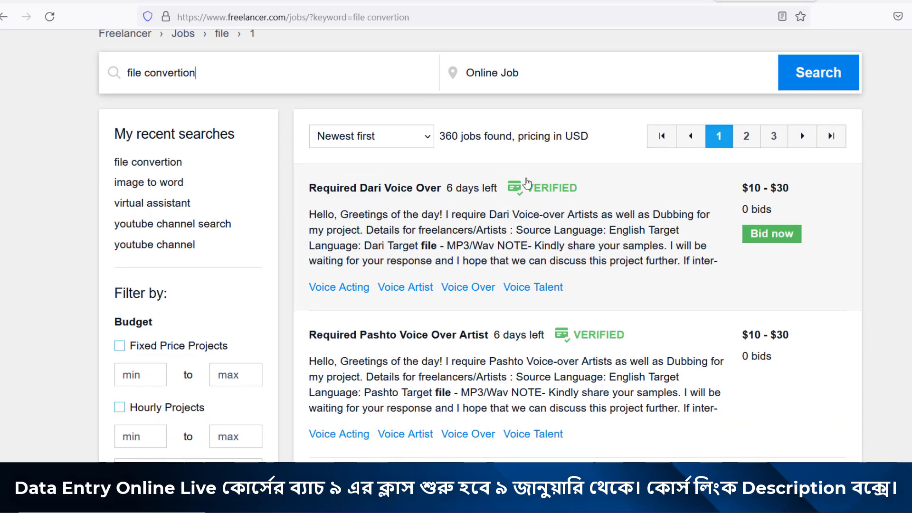
left_click_drag(440, 136, 460, 137)
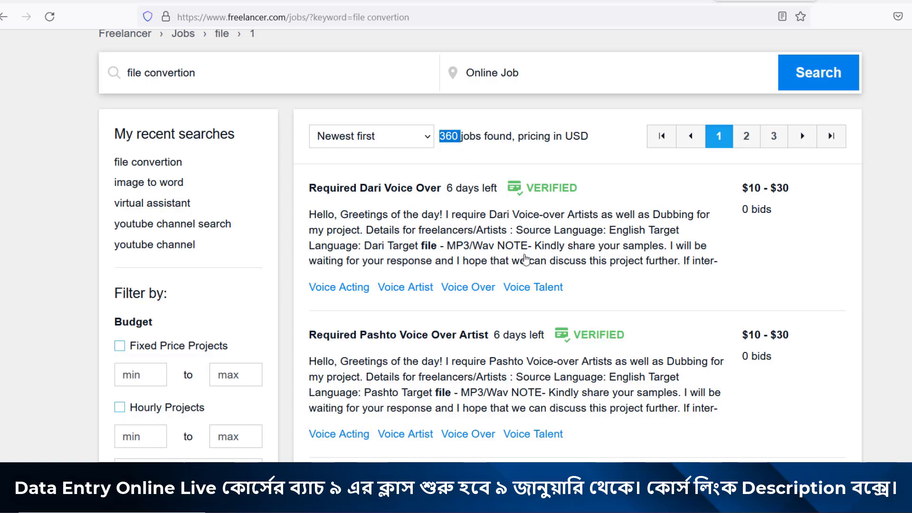
left_click(851, 100)
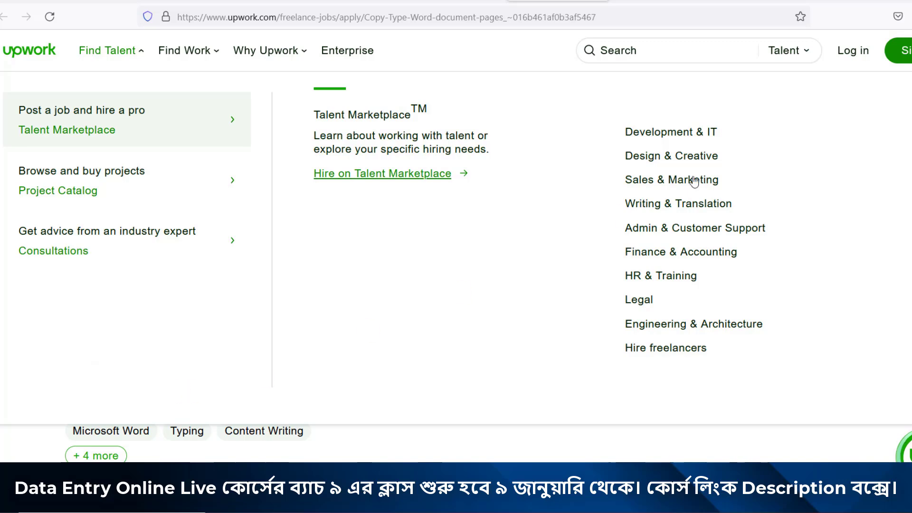
Put away the Upwork Copy-Type job page to reveal the desktop with the IMAGE folder
key("super")
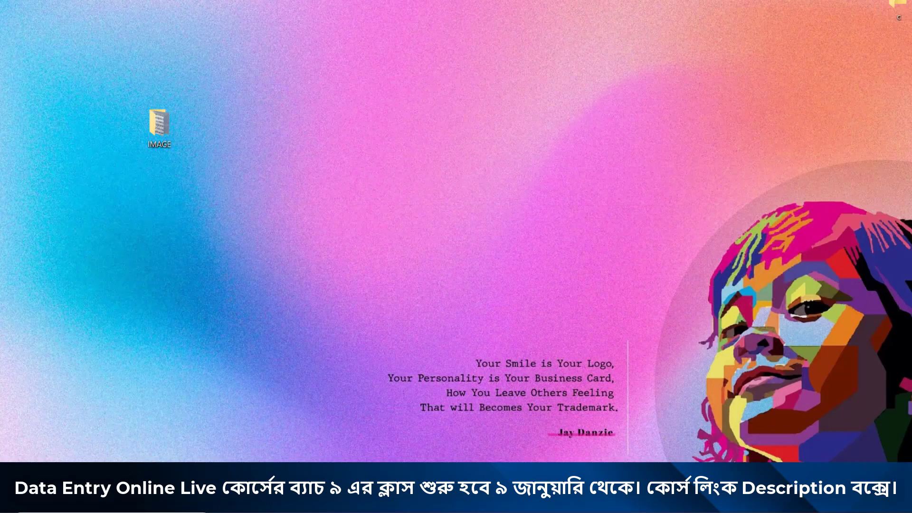
key("super")
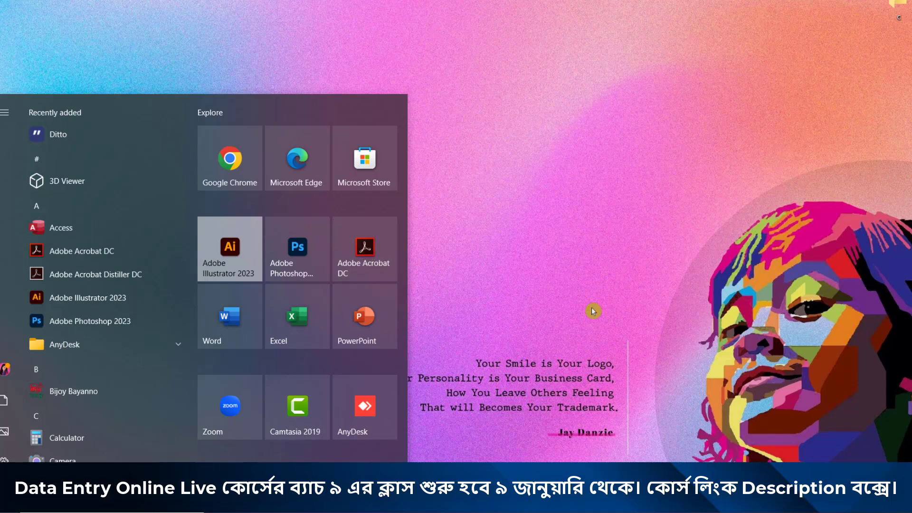
left_click(635, 353)
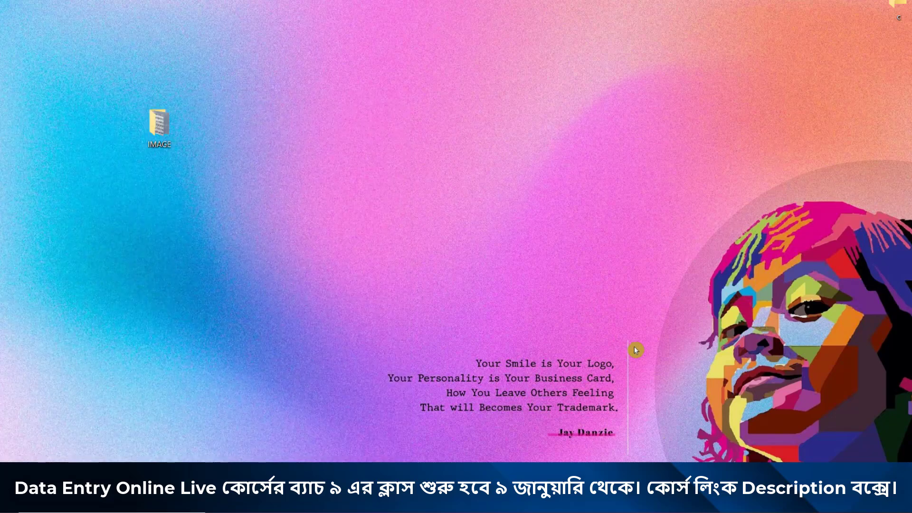